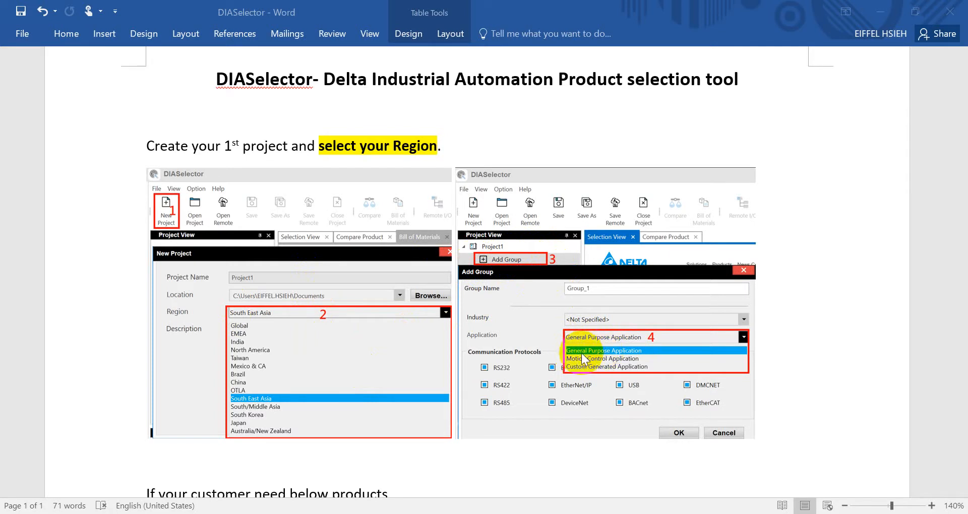
# Step: Switch to DIAInstaller, launch DIASelector from the software list and finish its product database update
pyautogui.hotkey('alt', 'Tab')
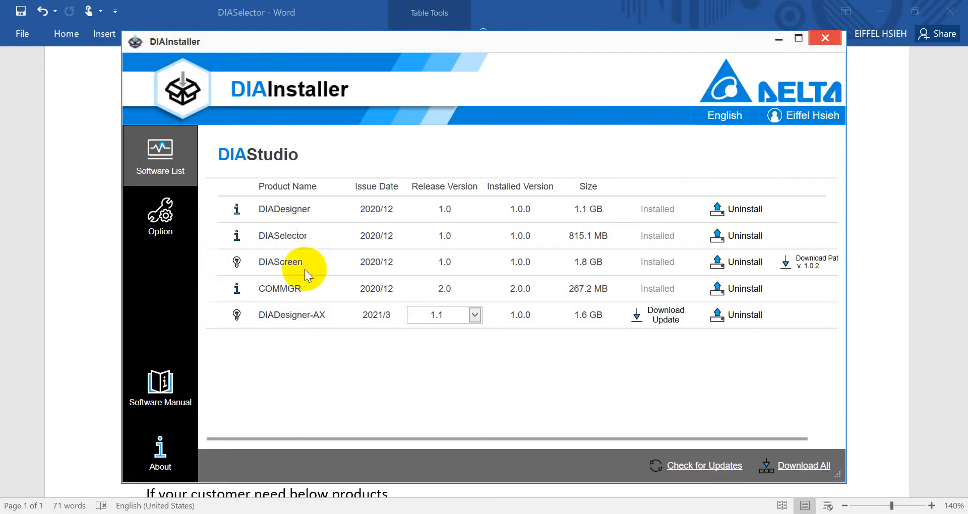
pyautogui.click(262, 237)
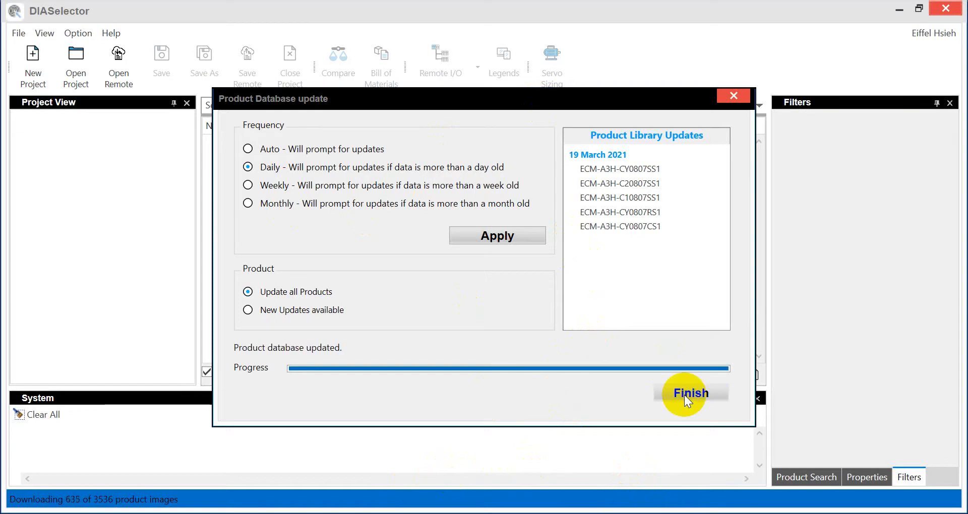
pyautogui.click(684, 395)
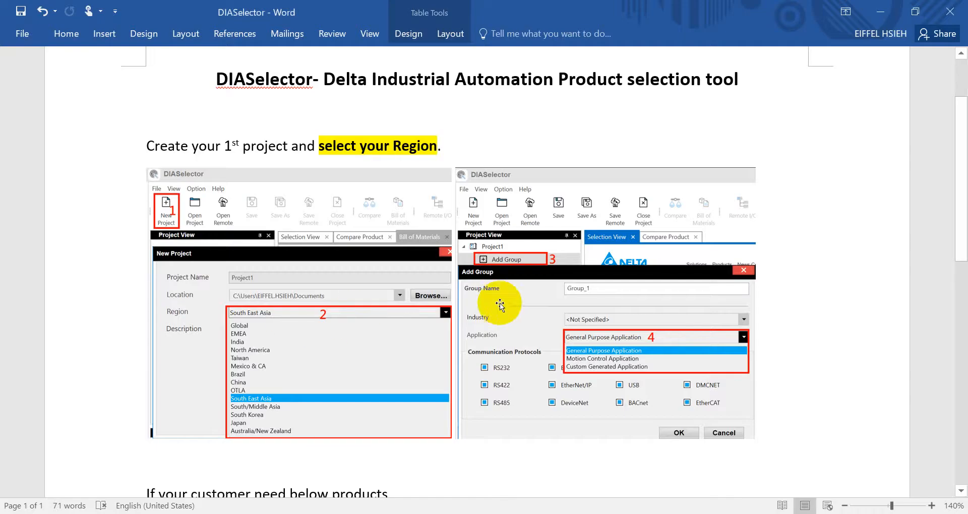
# Step: Review the table of required products and specs in the DIASelector Word document
pyautogui.scroll(-5, 488, 324)
pyautogui.scroll(-1, 561, 329)
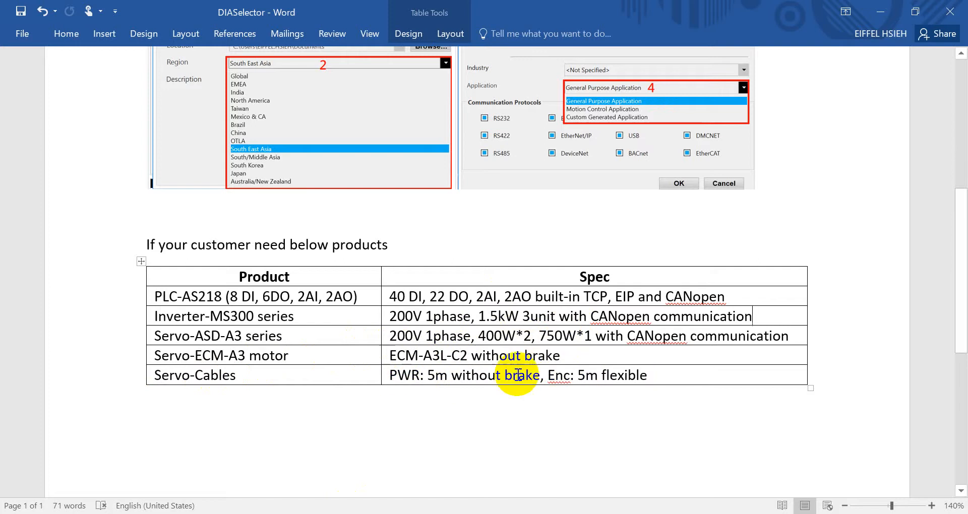
# Step: Switch to DIASelector and create a new project named Project2 with South East Asia as its region
pyautogui.hotkey('alt', 'Tab')
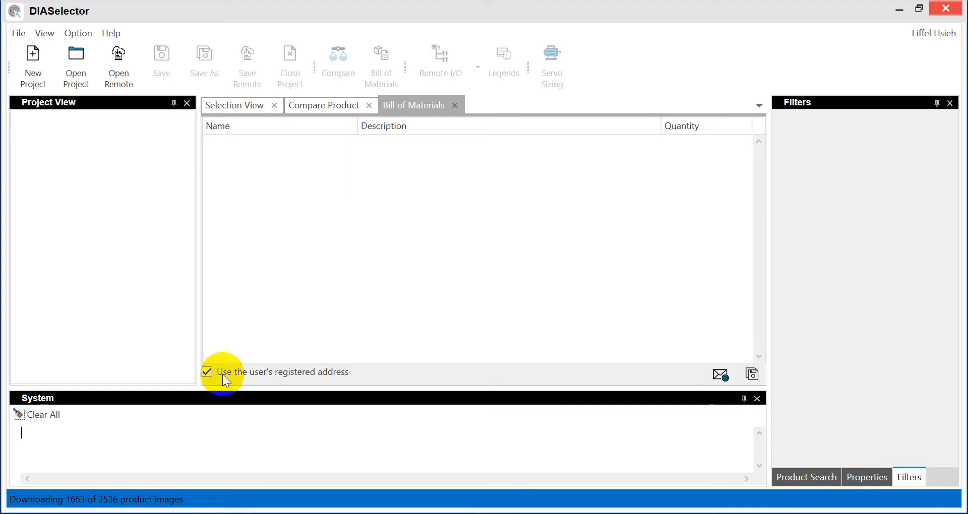
pyautogui.click(35, 60)
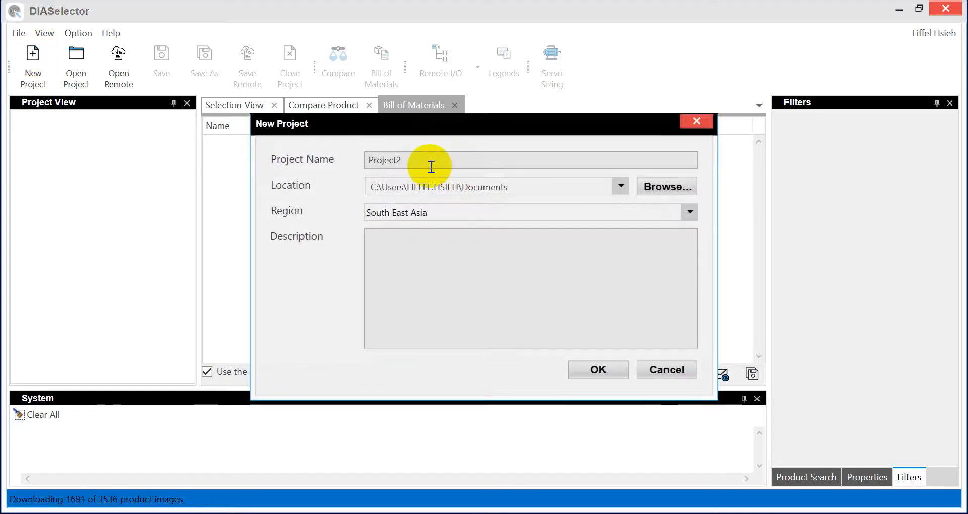
pyautogui.moveTo(451, 143); pyautogui.dragTo(411, 143)
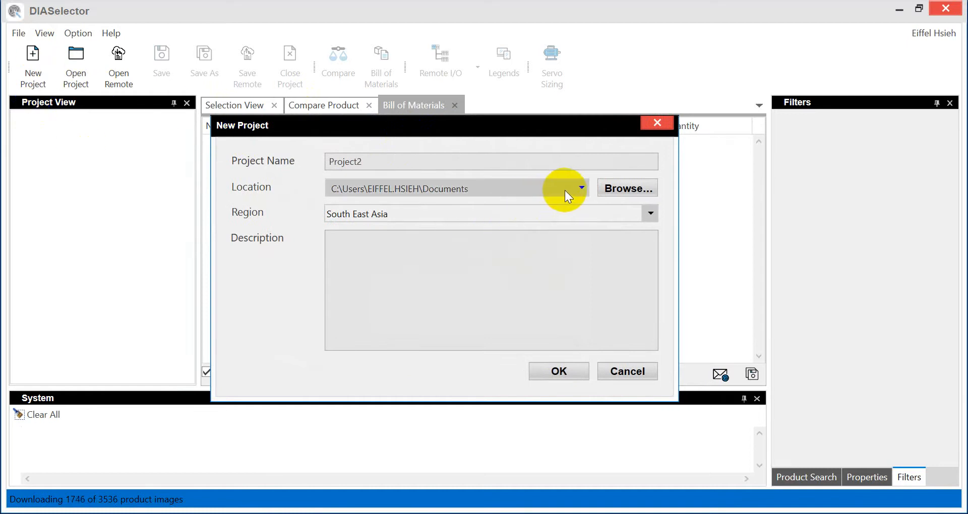
pyautogui.click(582, 213)
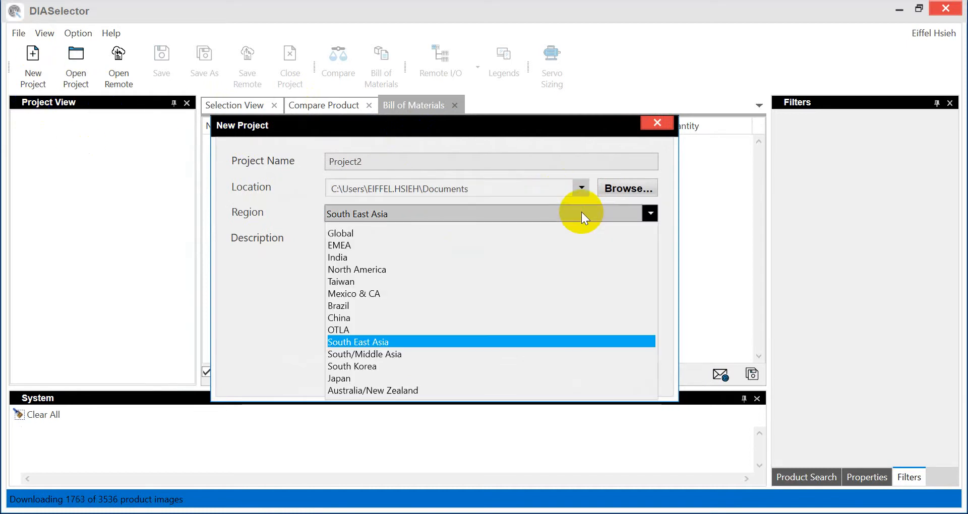
pyautogui.click(477, 208)
pyautogui.click(560, 378)
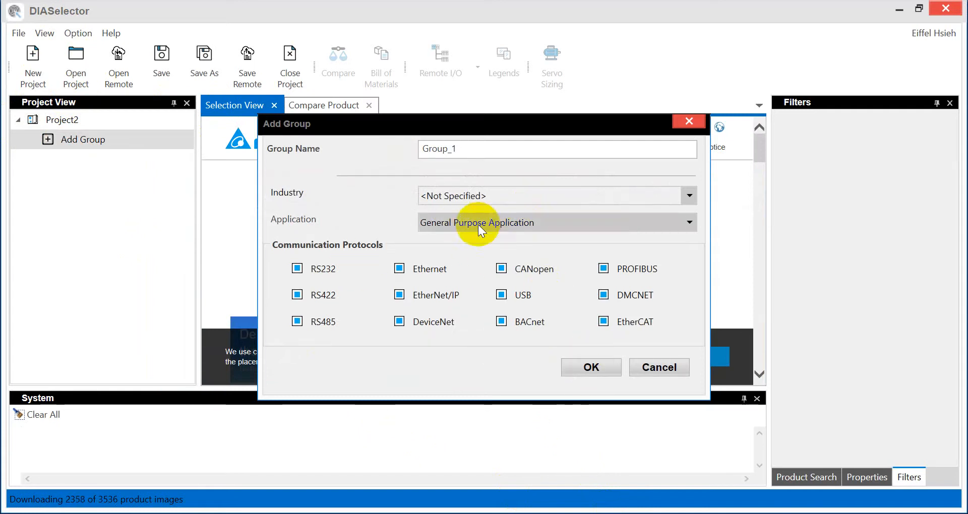
# Step: Add Group_1 to the project as a General Purpose Application with all communication protocols enabled
pyautogui.click(478, 227)
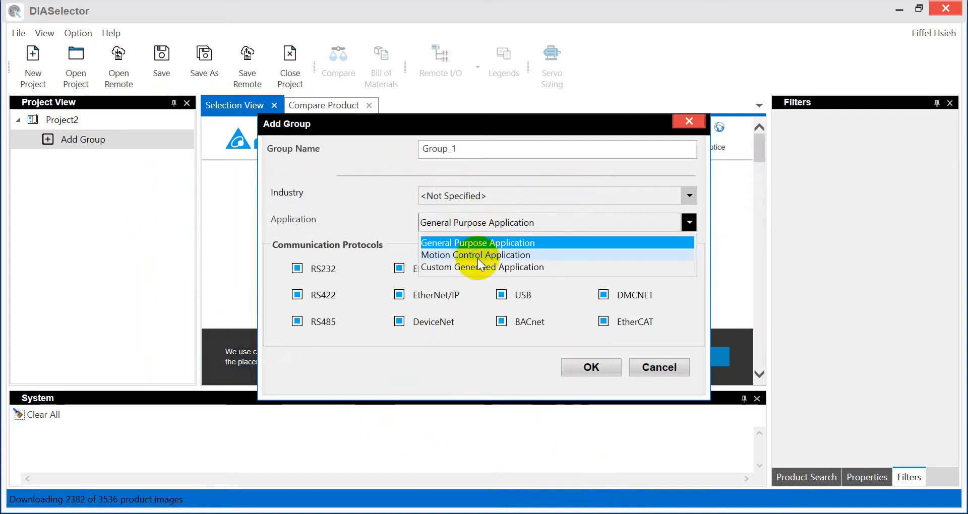
pyautogui.click(478, 258)
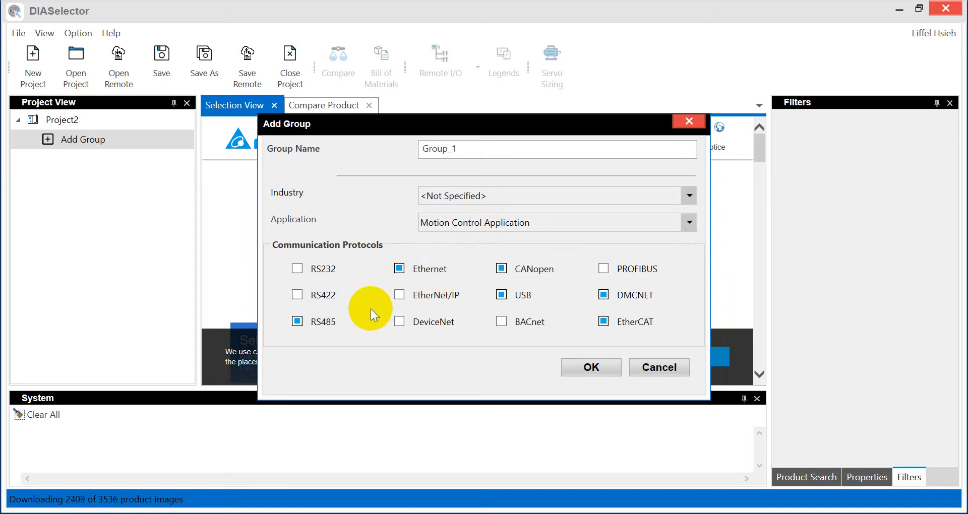
pyautogui.click(532, 221)
pyautogui.click(494, 237)
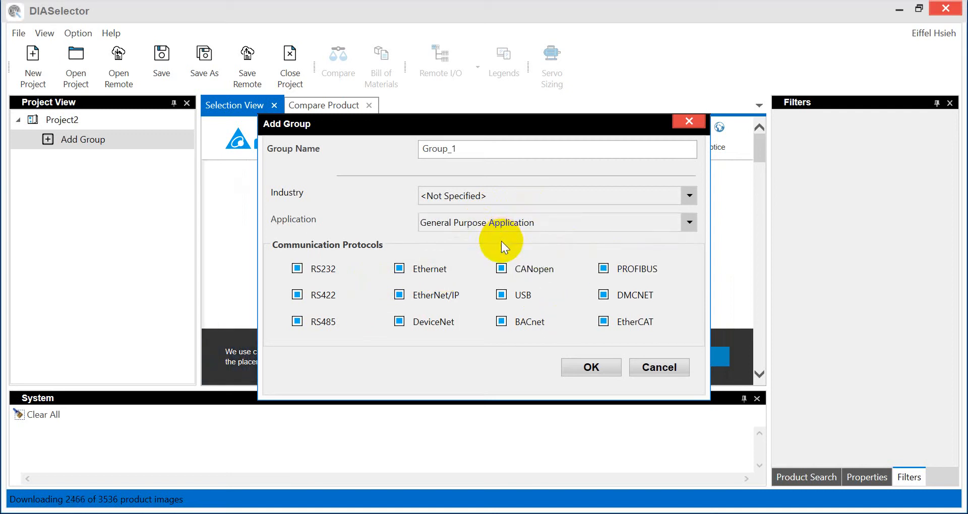
pyautogui.click(580, 370)
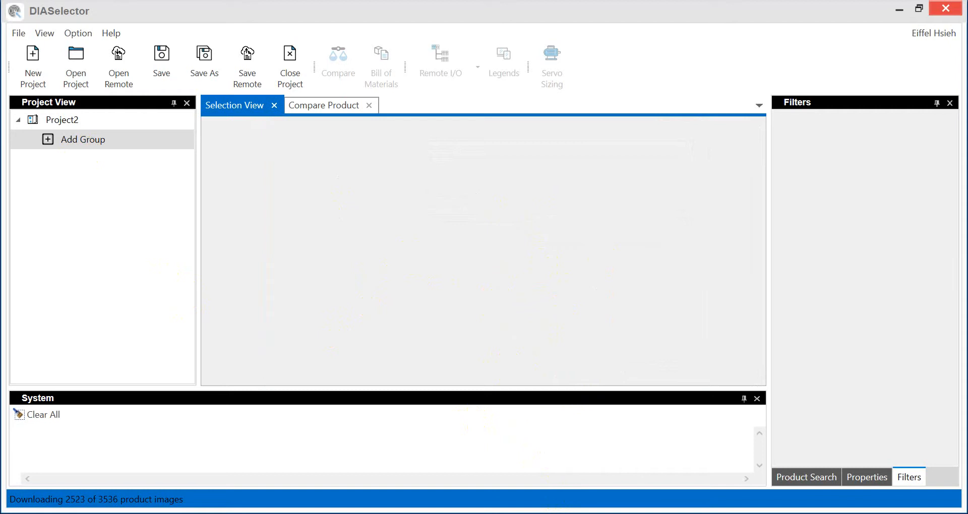
# Step: Browse the PLC product series and list the models of the AS200 compact modular series
pyautogui.moveTo(263, 256); pyautogui.dragTo(628, 295)
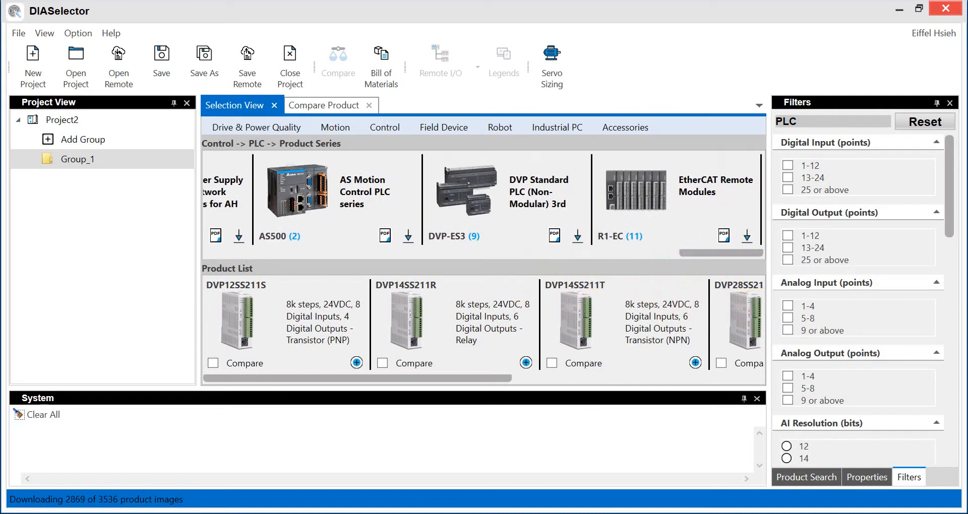
pyautogui.moveTo(708, 255); pyautogui.dragTo(562, 258)
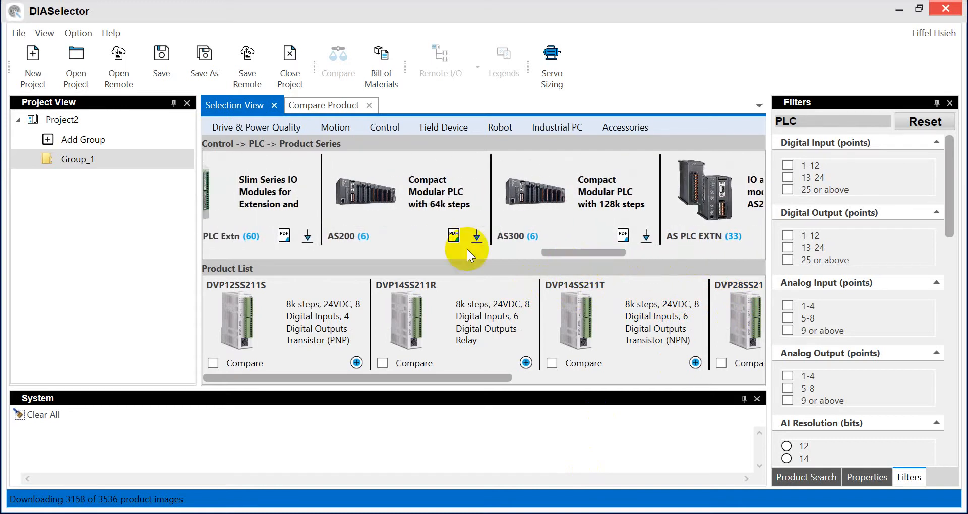
pyautogui.click(404, 200)
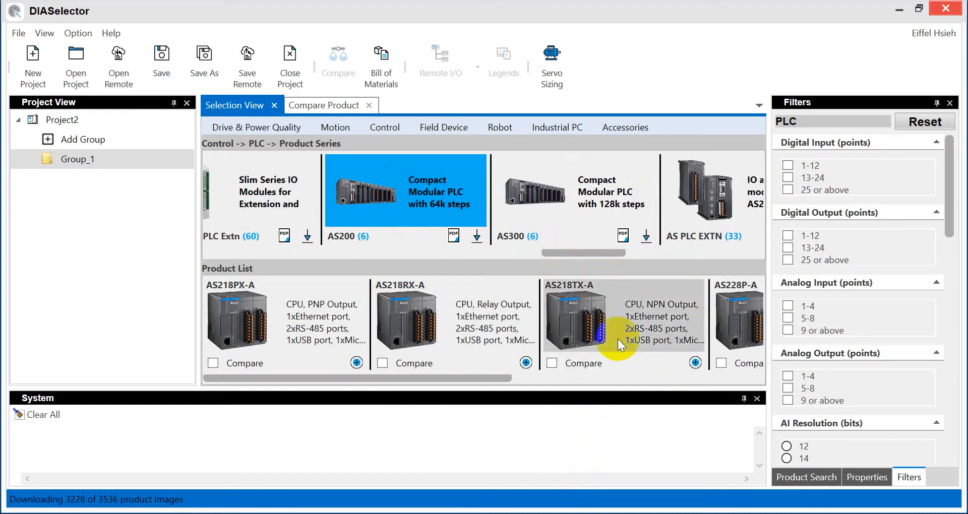
# Step: Check the properties of the AS218TX-A CPU and add it to Group_1
pyautogui.click(668, 351)
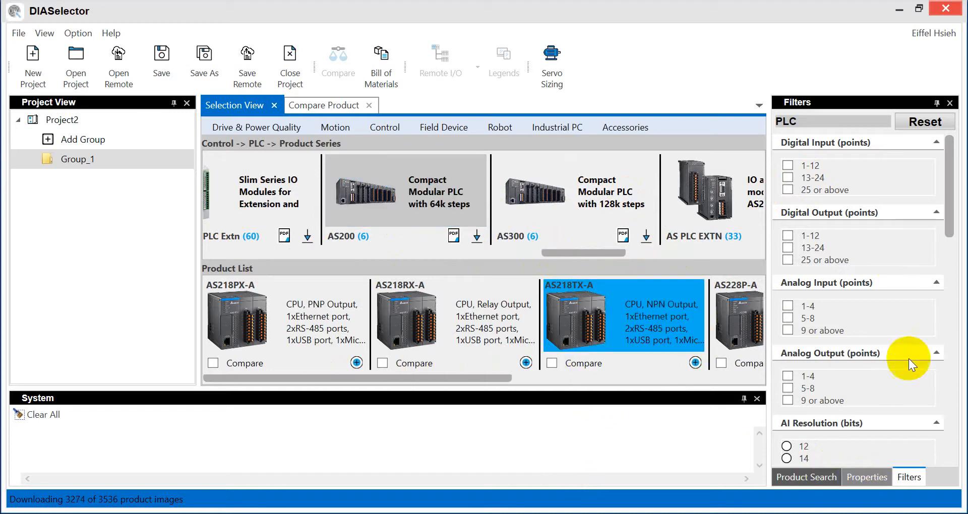
pyautogui.click(867, 477)
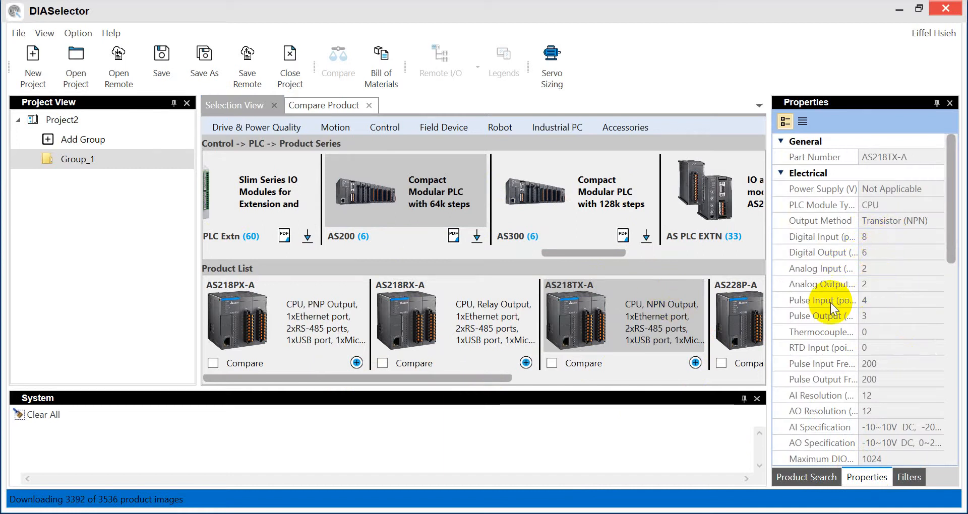
pyautogui.click(696, 363)
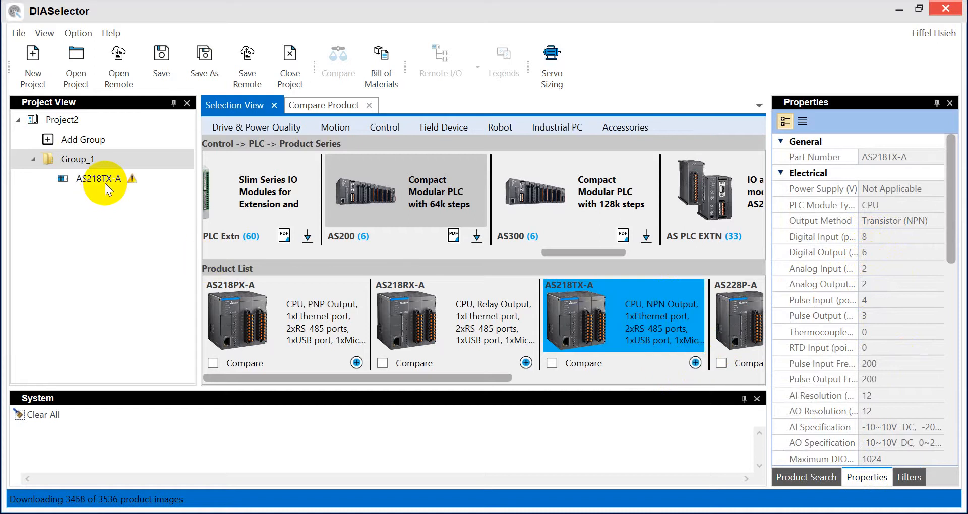
# Step: Open the hardware configuration of the AS218TX-A in Group_1
pyautogui.click(105, 181)
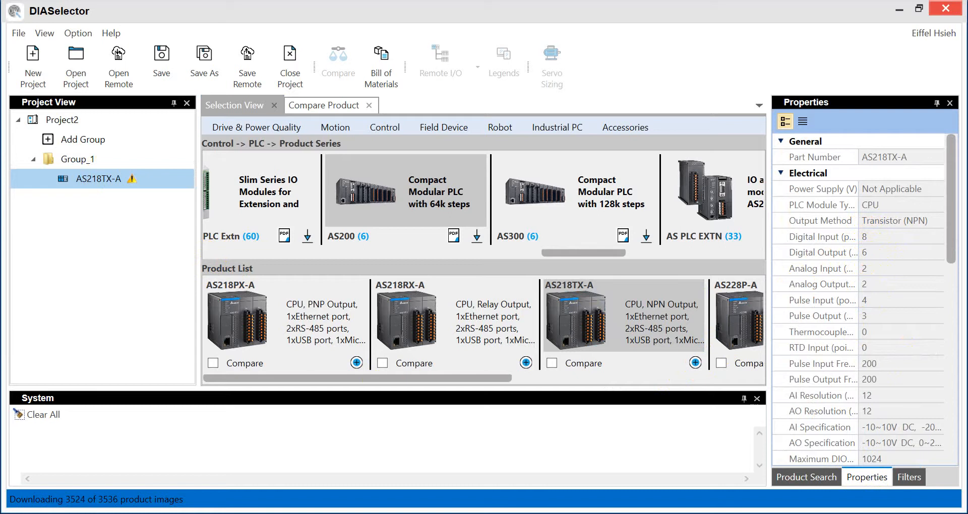
pyautogui.rightClick(124, 185)
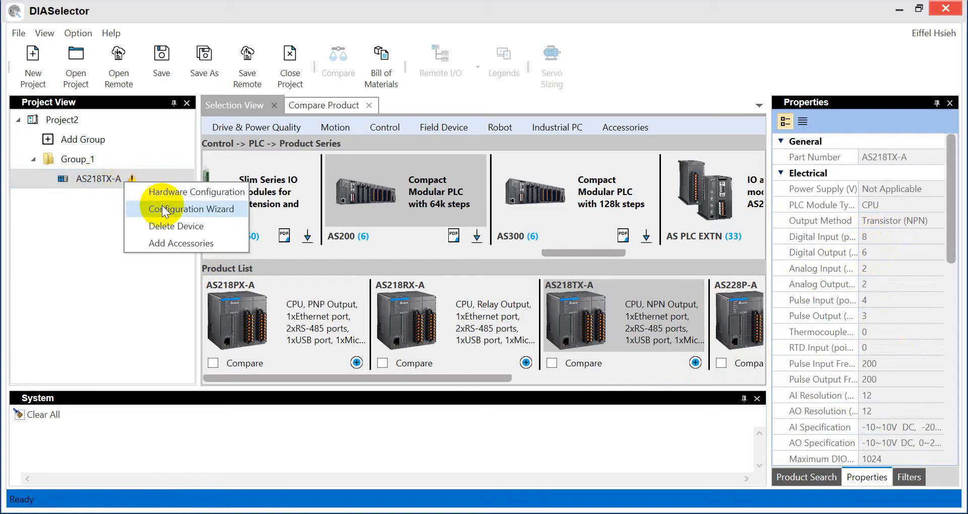
pyautogui.click(228, 193)
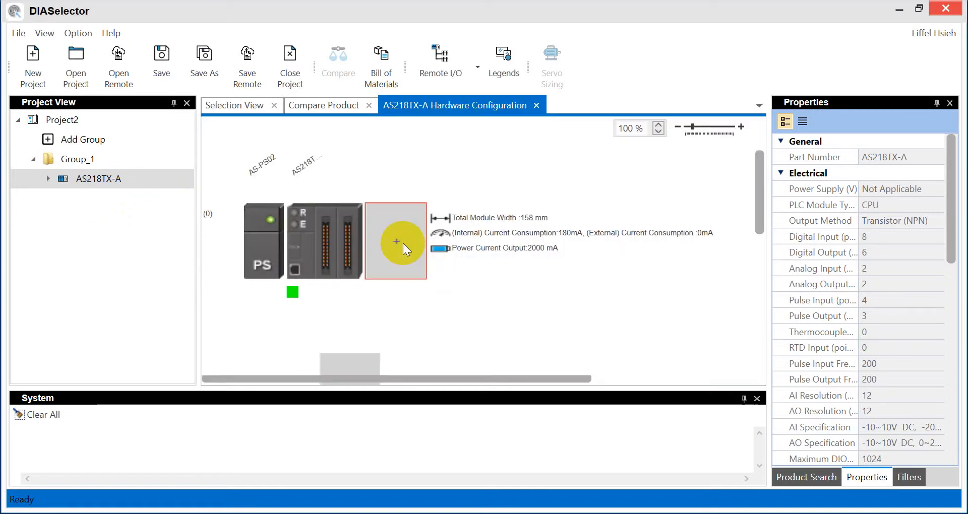
# Step: Add two AS16AM10N-A digital input modules to the empty slots beside the CPU
pyautogui.click(403, 243)
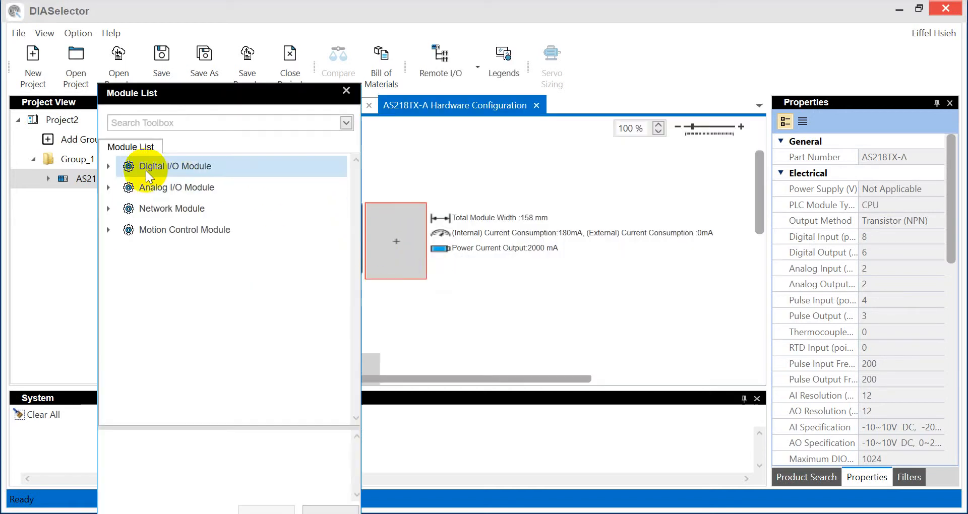
pyautogui.click(108, 167)
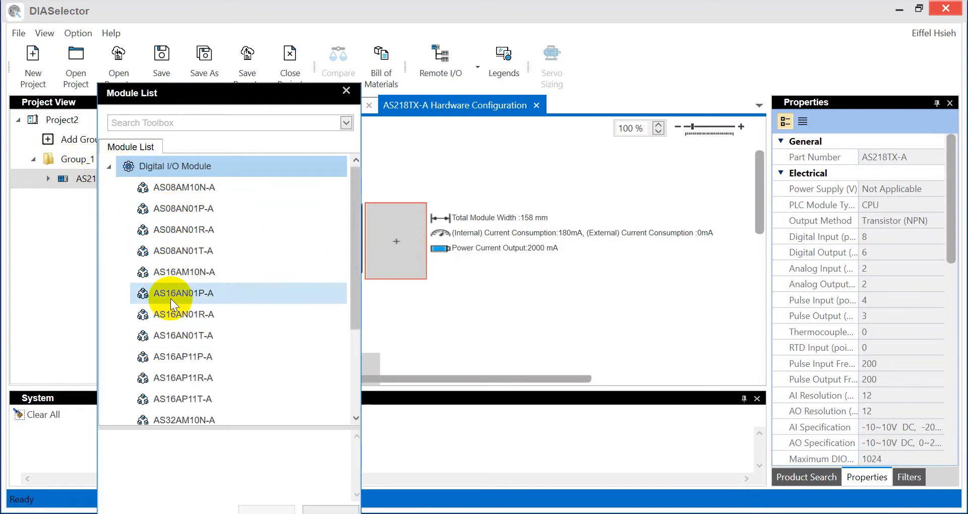
pyautogui.click(186, 277)
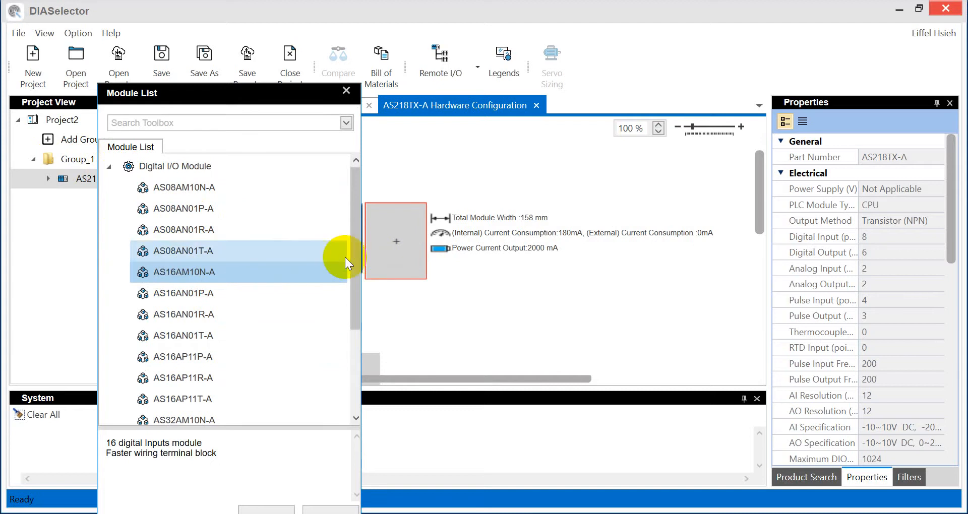
pyautogui.doubleClick(188, 271)
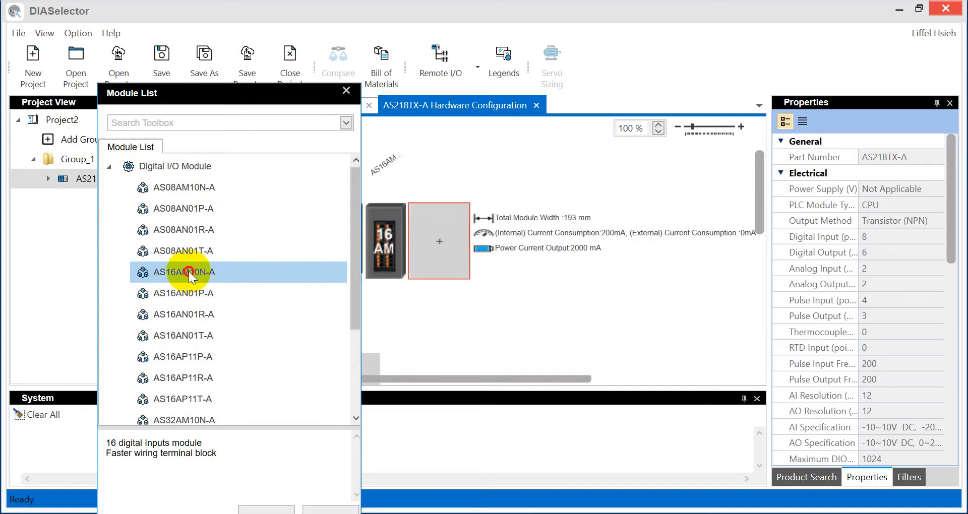
pyautogui.doubleClick(188, 271)
# Step: Add one AS16AN01T-A NPN transistor output module to the next empty slot and close the module list
pyautogui.scroll(-1, 222, 333)
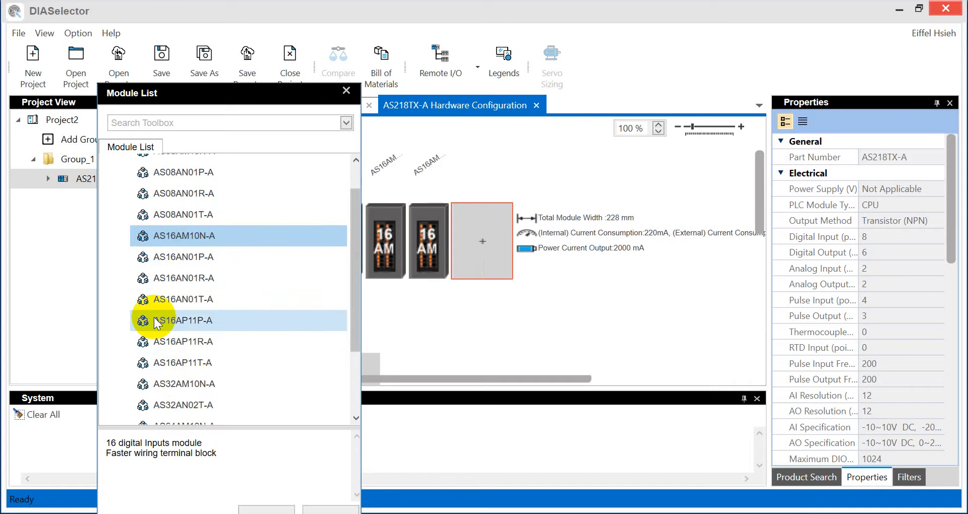
pyautogui.click(185, 295)
pyautogui.click(194, 280)
pyautogui.click(190, 299)
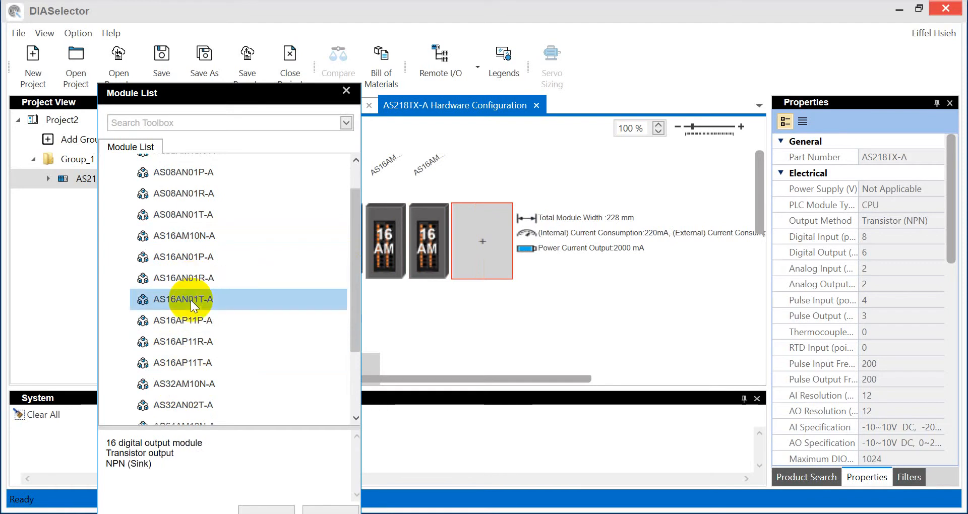
pyautogui.doubleClick(241, 300)
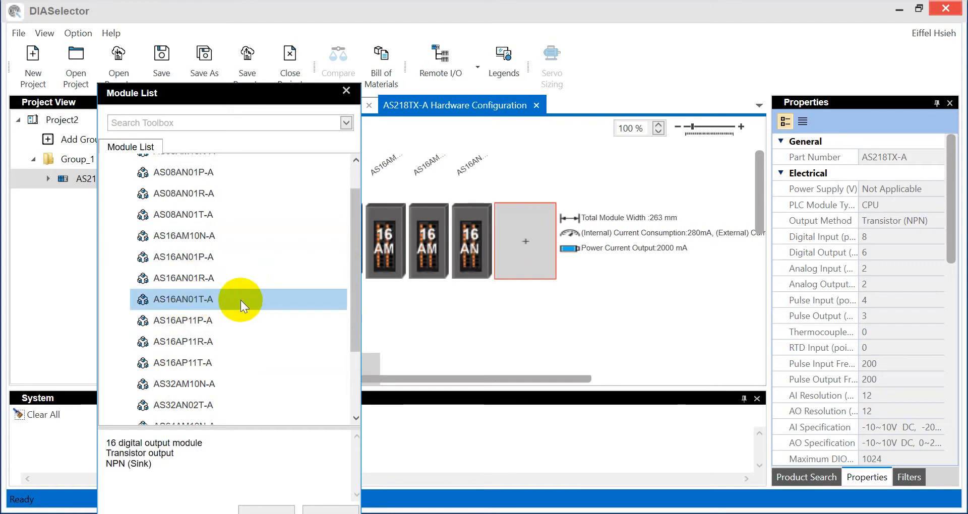
pyautogui.click(346, 91)
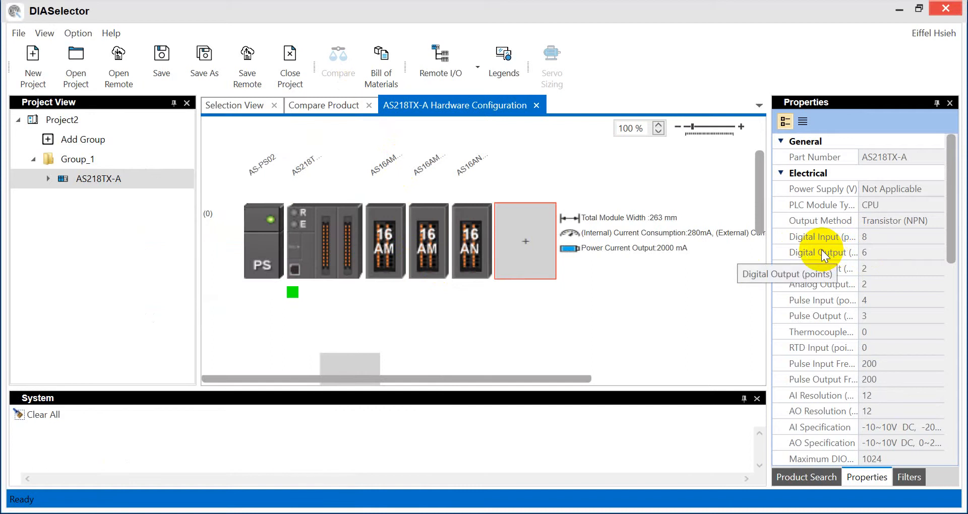
# Step: Return to the product selection, list the AC motor drive series and display their filters
pyautogui.click(86, 182)
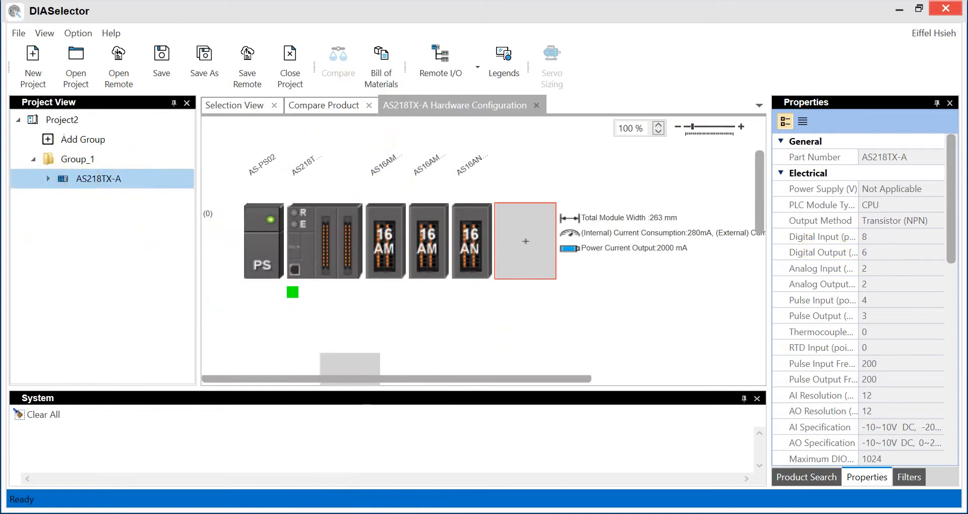
pyautogui.click(245, 105)
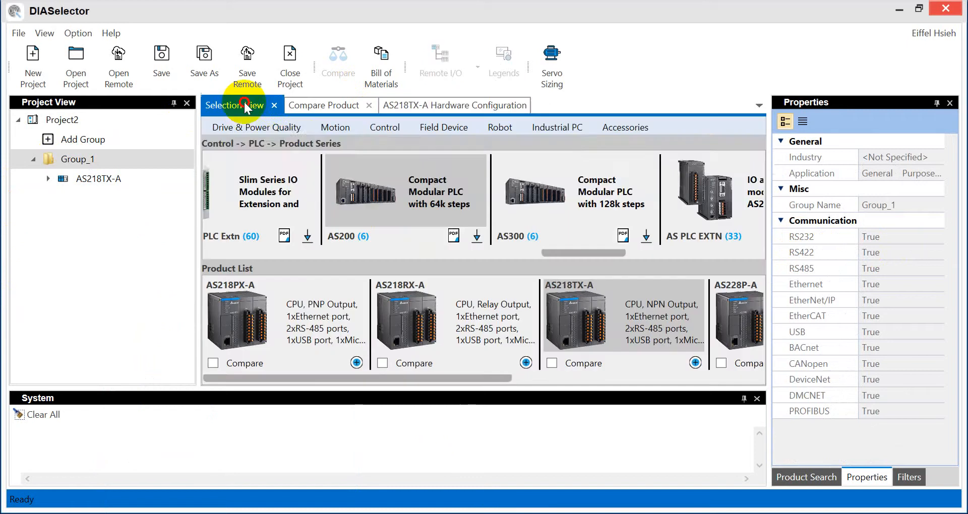
pyautogui.moveTo(241, 129)
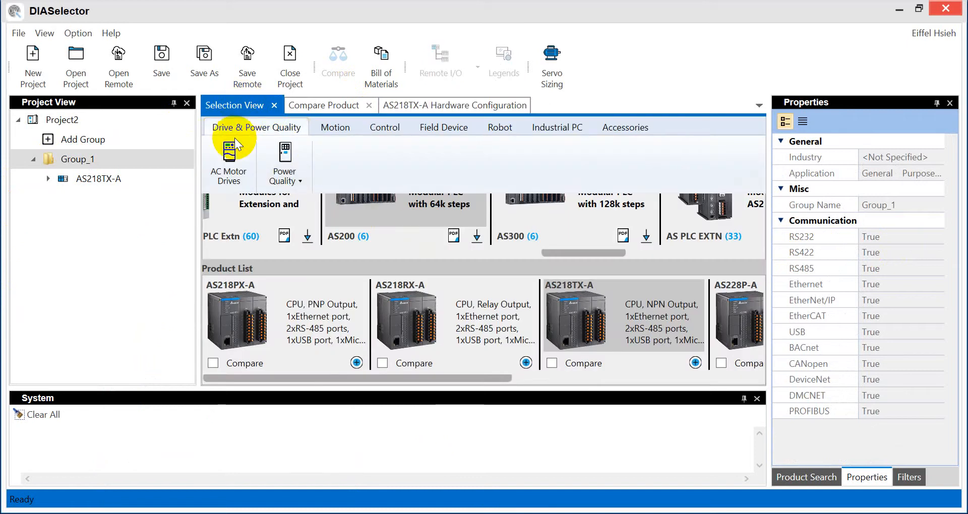
pyautogui.click(232, 180)
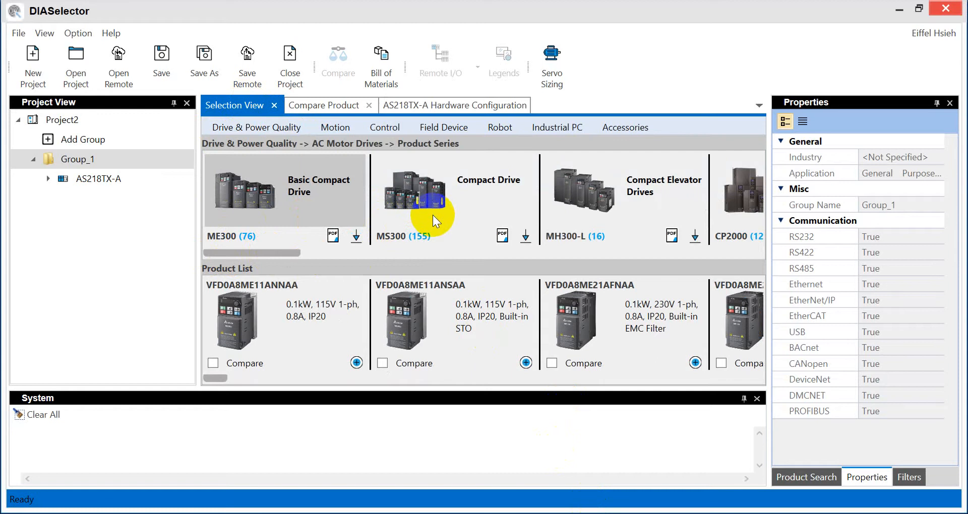
pyautogui.click(916, 477)
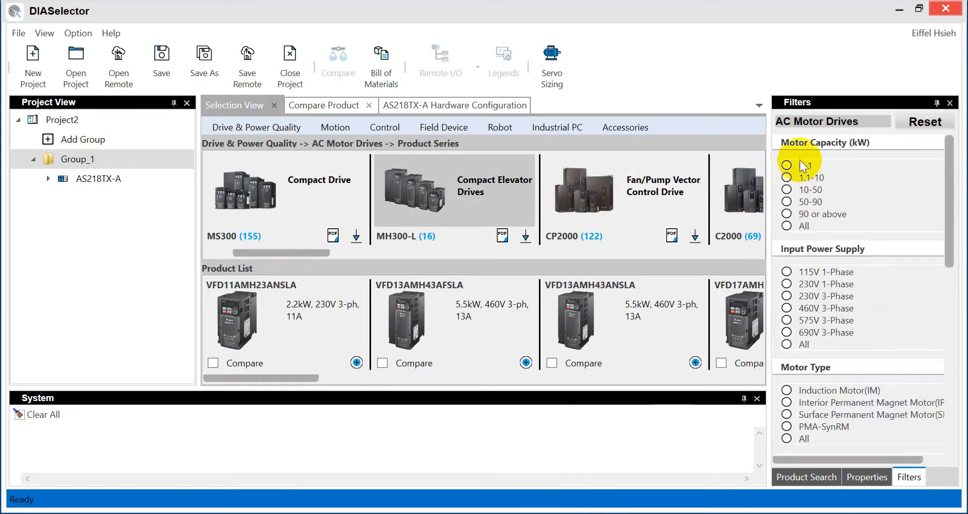
# Step: Filter the AC motor drives to a motor capacity of 1.1-10 kW and a 230V 1-Phase input supply
pyautogui.click(788, 178)
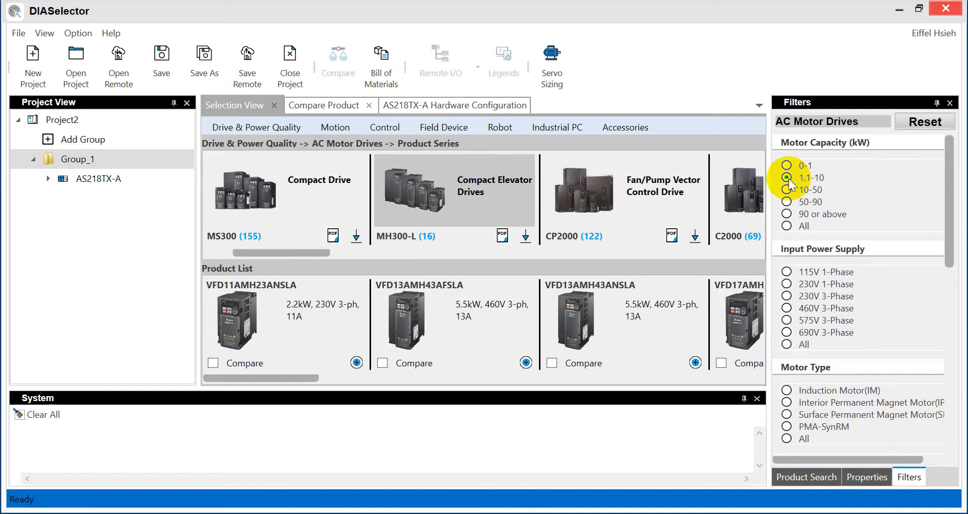
pyautogui.click(788, 284)
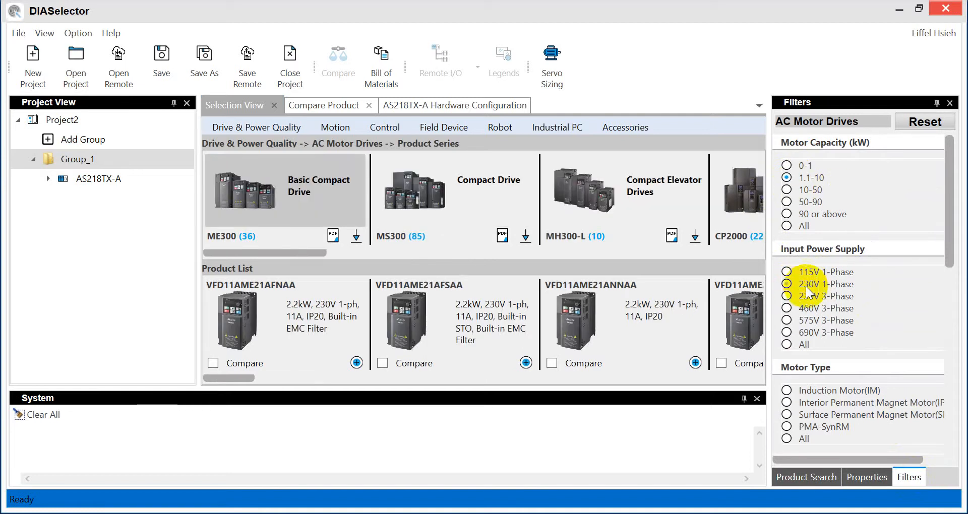
pyautogui.click(948, 246)
pyautogui.moveTo(947, 246); pyautogui.dragTo(949, 254)
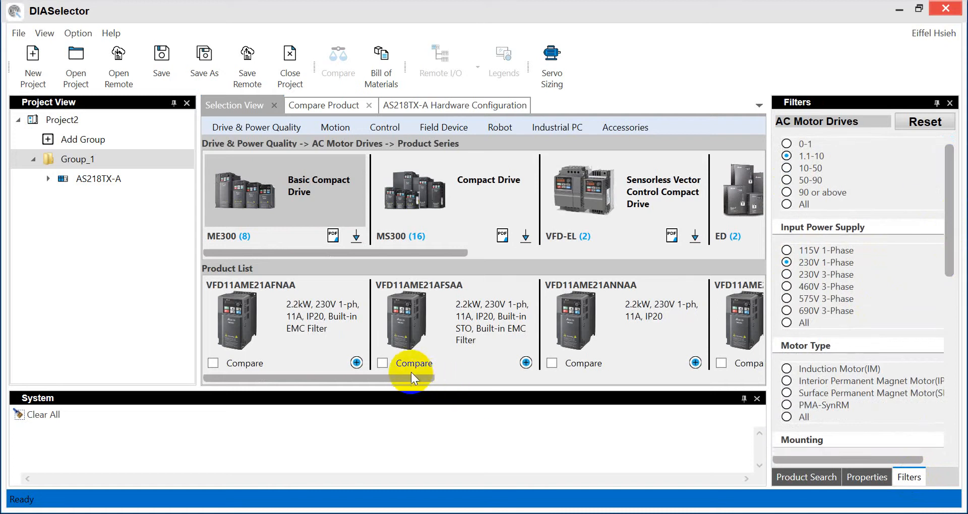
# Step: Add three VFD7A5MS21ANSAA drives from the MS300 Compact Drive series to Group_1
pyautogui.moveTo(402, 375); pyautogui.dragTo(730, 386)
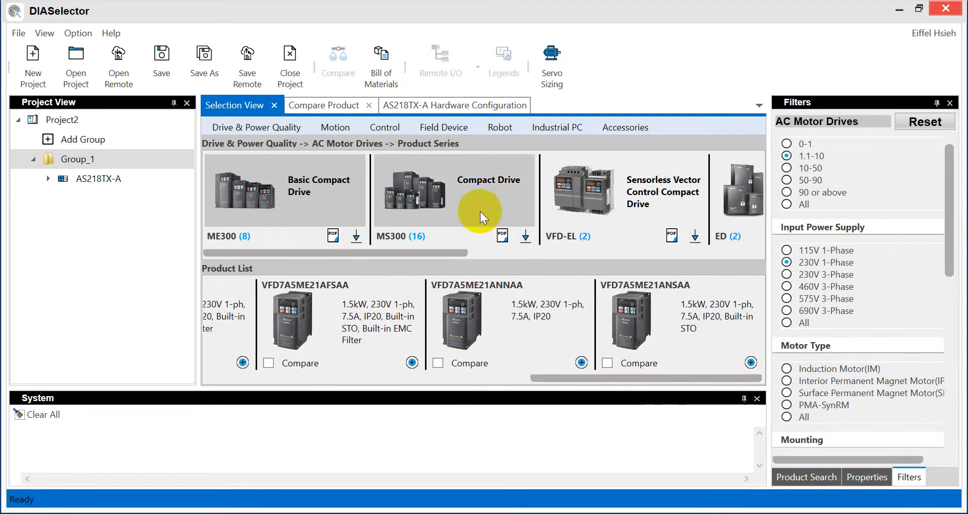
pyautogui.click(455, 198)
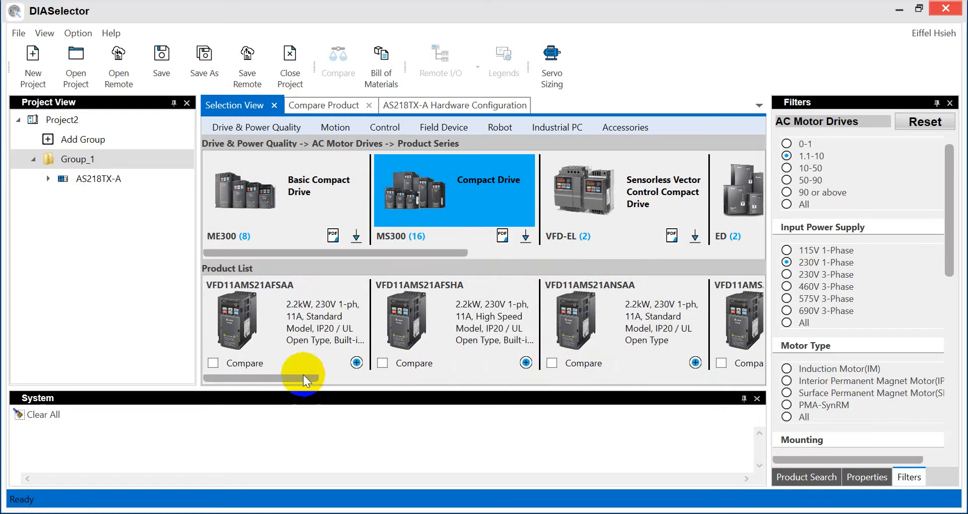
pyautogui.moveTo(304, 374); pyautogui.dragTo(606, 380)
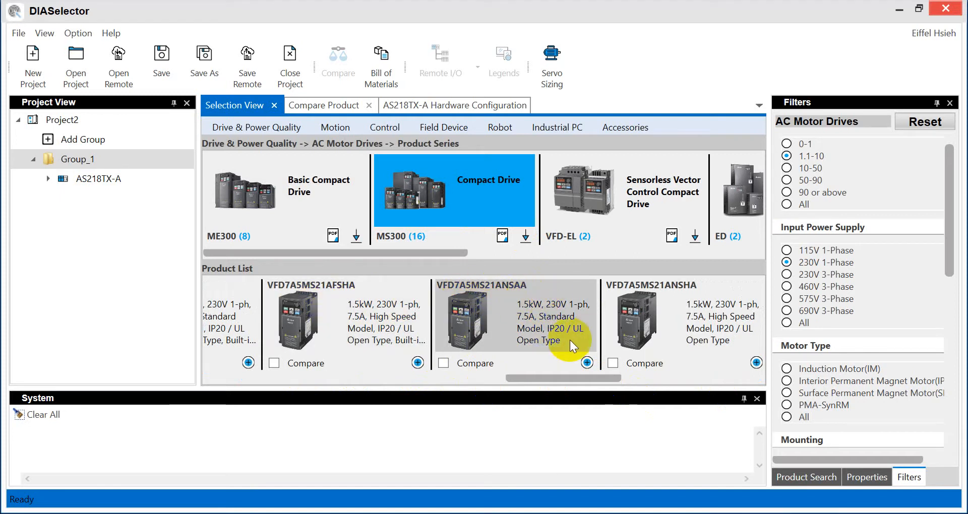
pyautogui.click(587, 363)
pyautogui.click(587, 364)
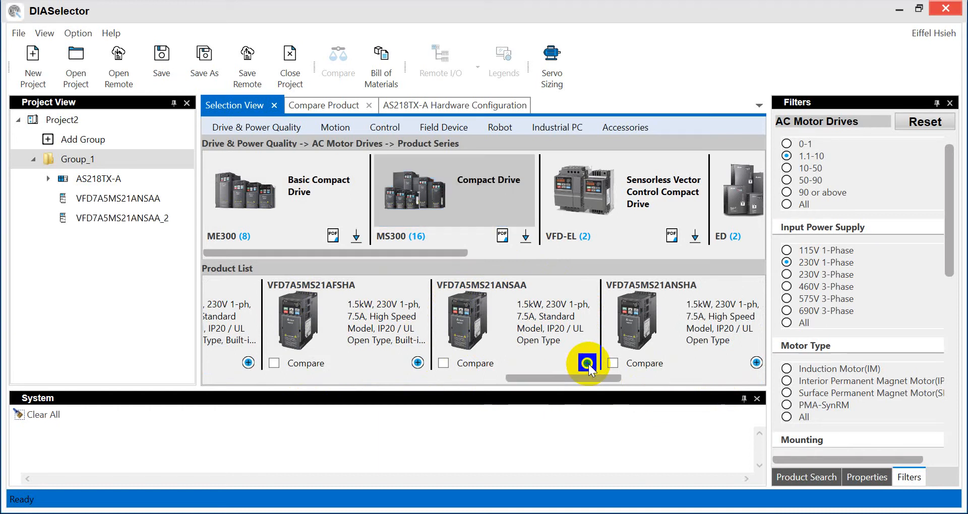
pyautogui.click(587, 363)
# Step: Add one CMM-COP01 communication option card as an accessory to the first VFD7A5MS21ANSAA drive
pyautogui.click(113, 199)
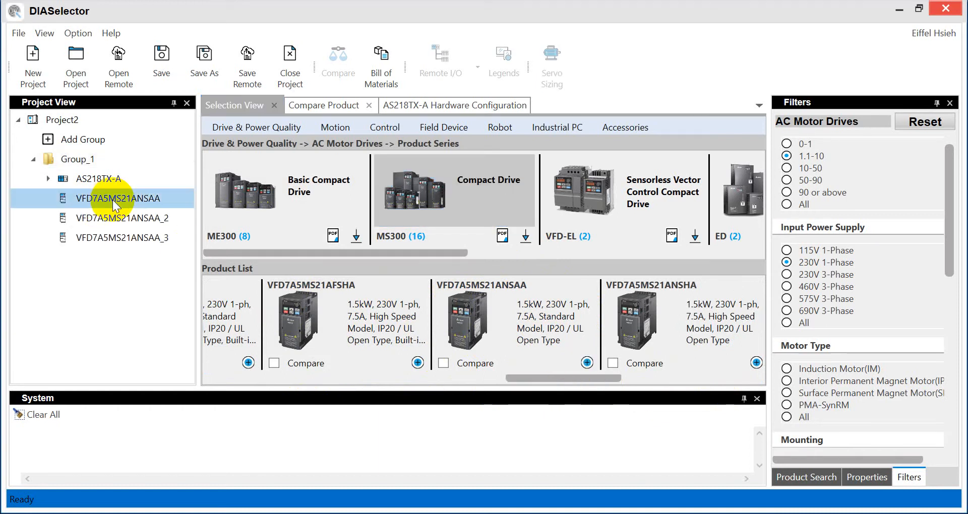
pyautogui.rightClick(113, 200)
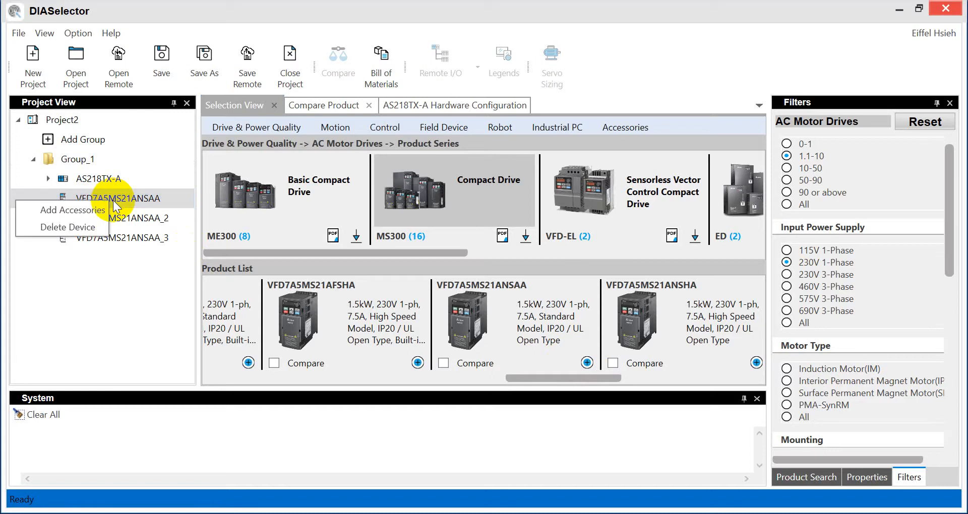
pyautogui.click(79, 214)
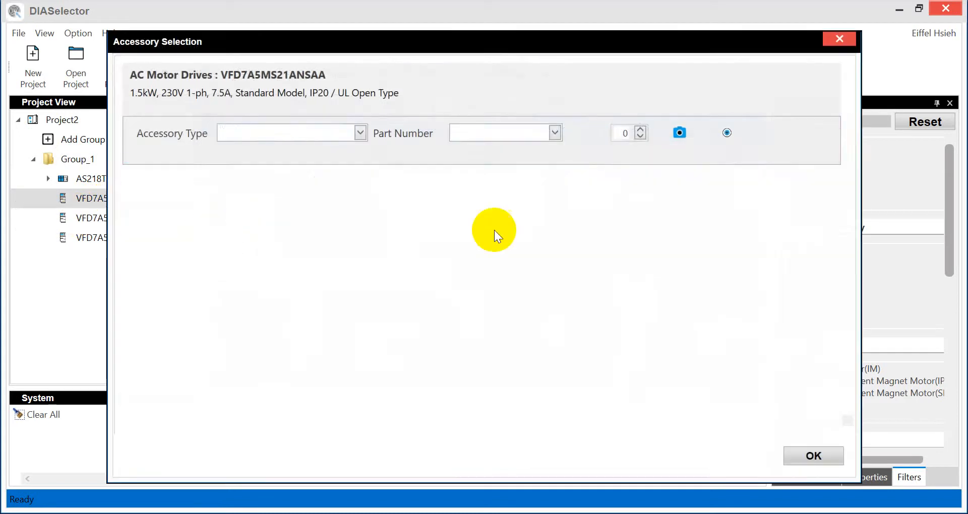
pyautogui.click(283, 130)
pyautogui.click(296, 184)
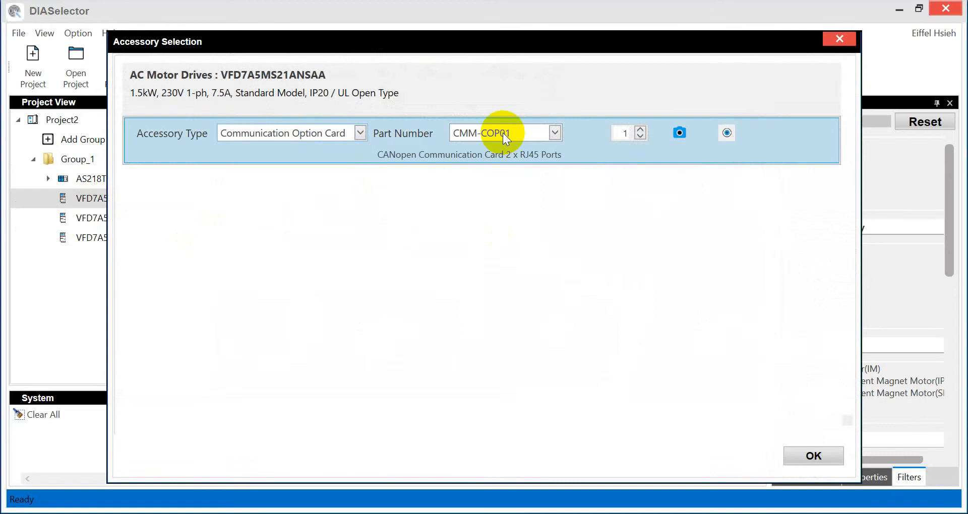
pyautogui.click(503, 133)
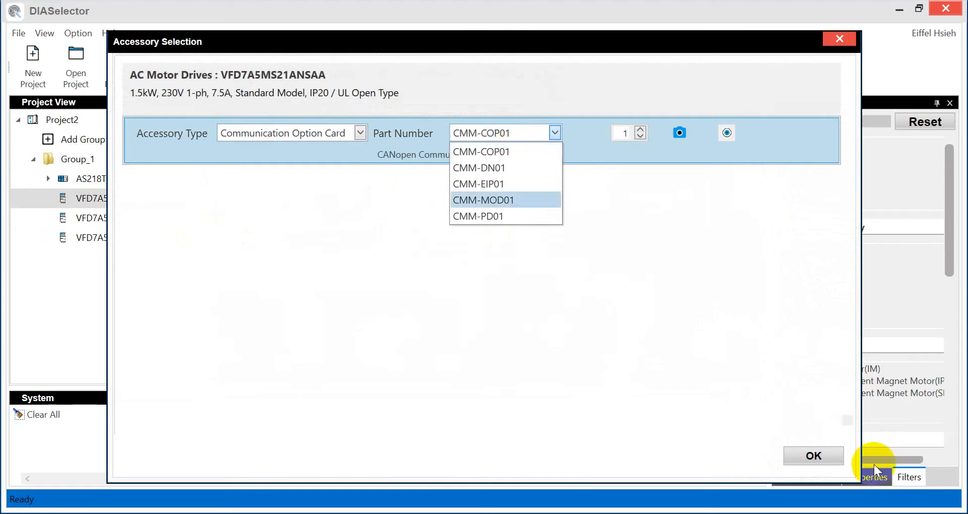
pyautogui.click(818, 457)
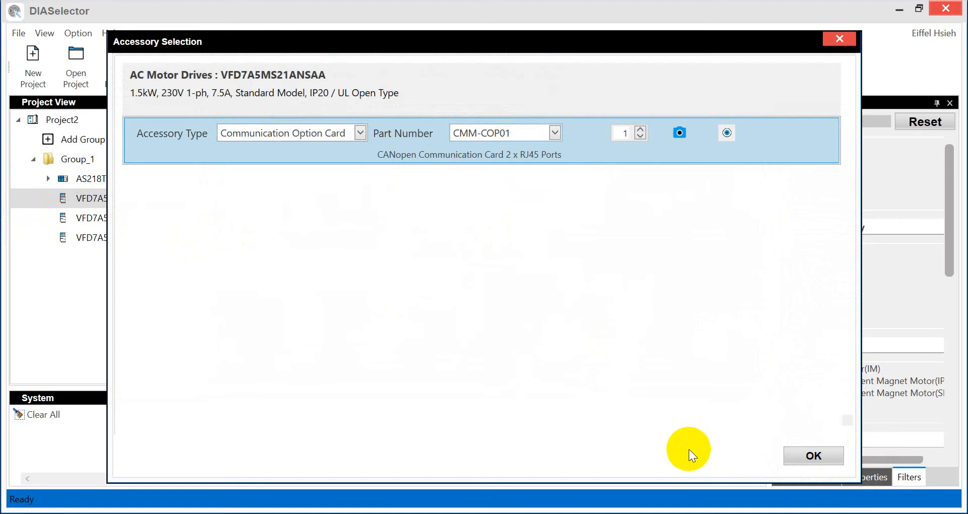
pyautogui.click(798, 457)
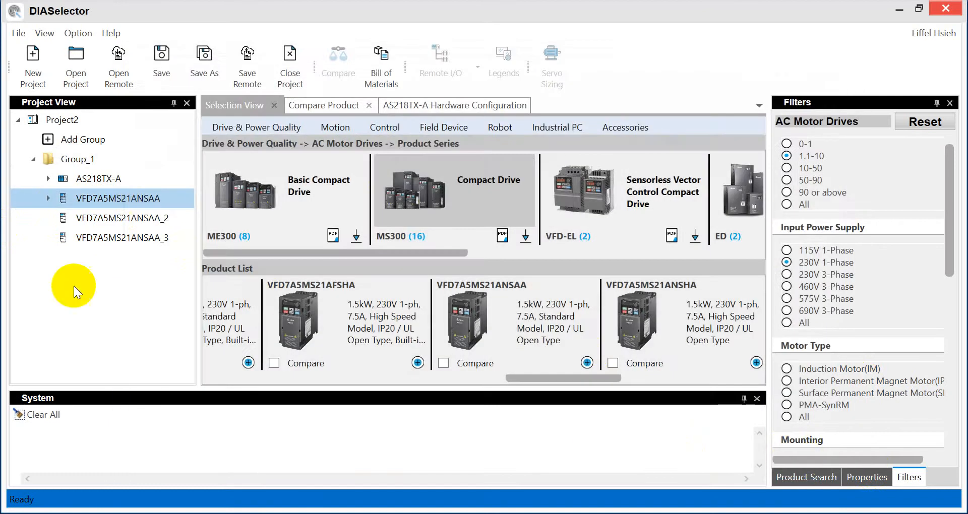
# Step: Add a communication option card as an accessory to VFD7A5MS21ANSAA_2, keeping the default part number
pyautogui.click(117, 216)
pyautogui.rightClick(117, 216)
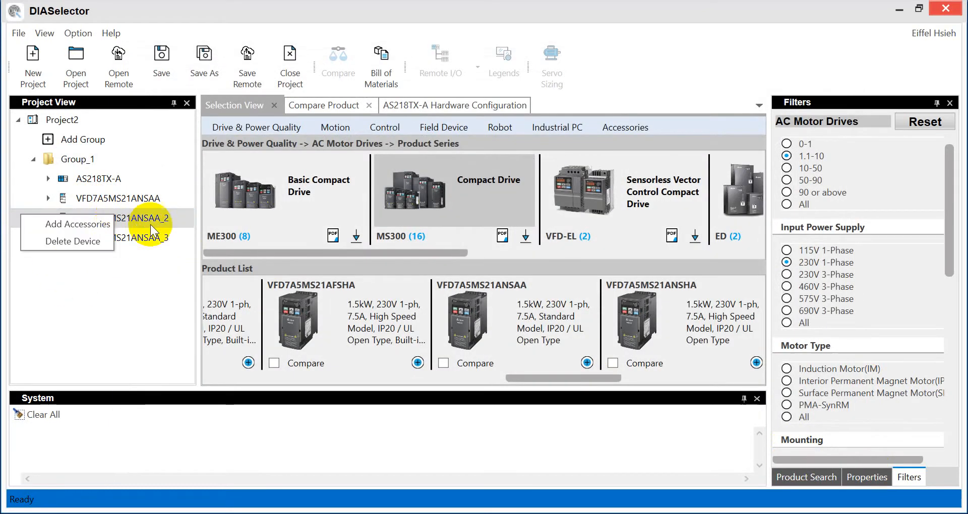
pyautogui.click(92, 226)
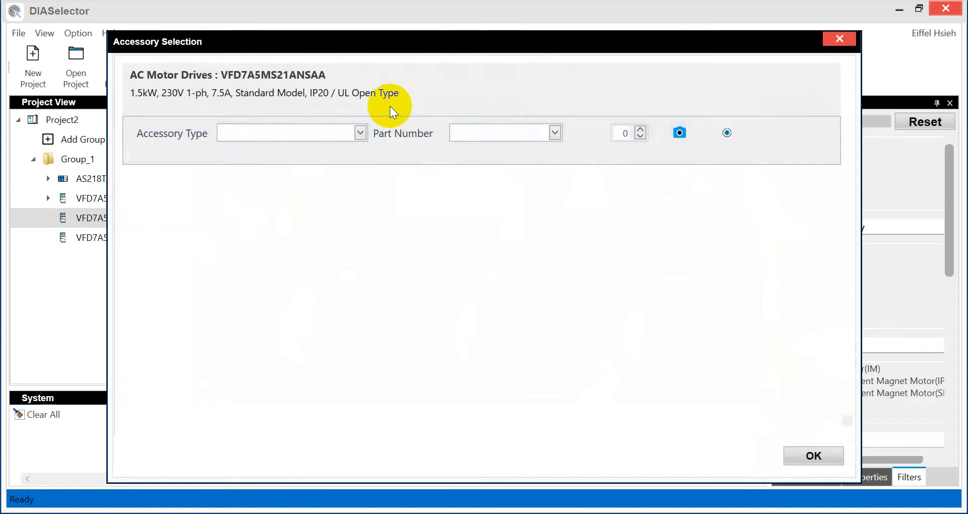
pyautogui.click(345, 129)
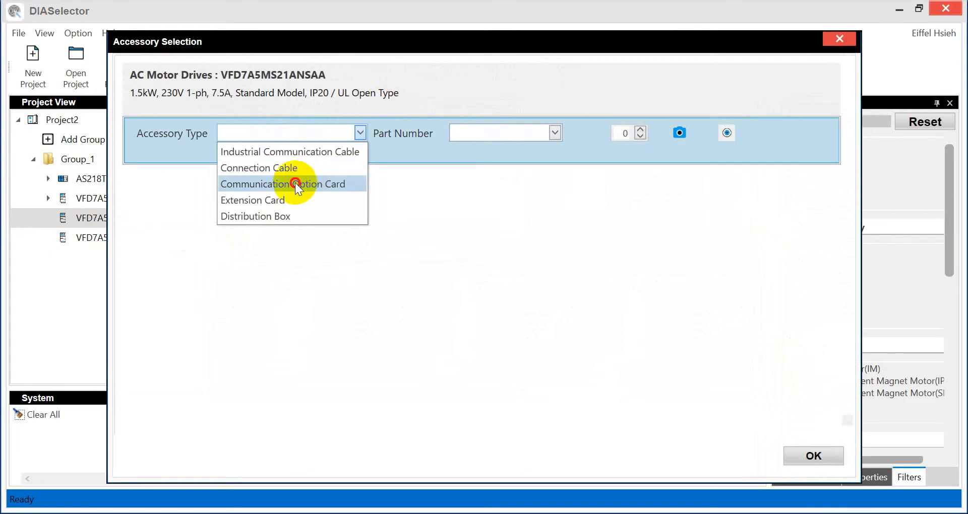
pyautogui.click(295, 182)
pyautogui.click(811, 454)
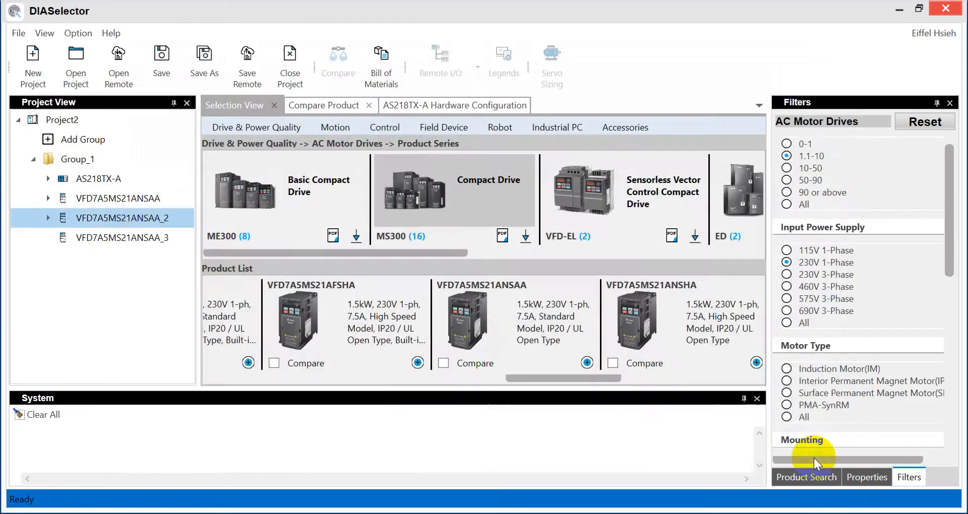
# Step: Add one CMM-COP01 communication option card as an accessory to VFD7A5MS21ANSAA_3
pyautogui.rightClick(124, 240)
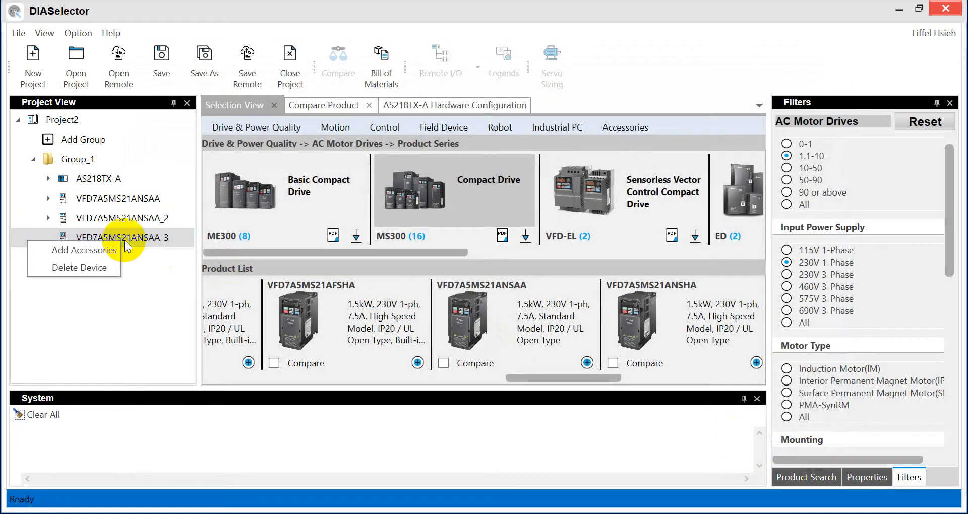
pyautogui.click(94, 258)
pyautogui.click(332, 133)
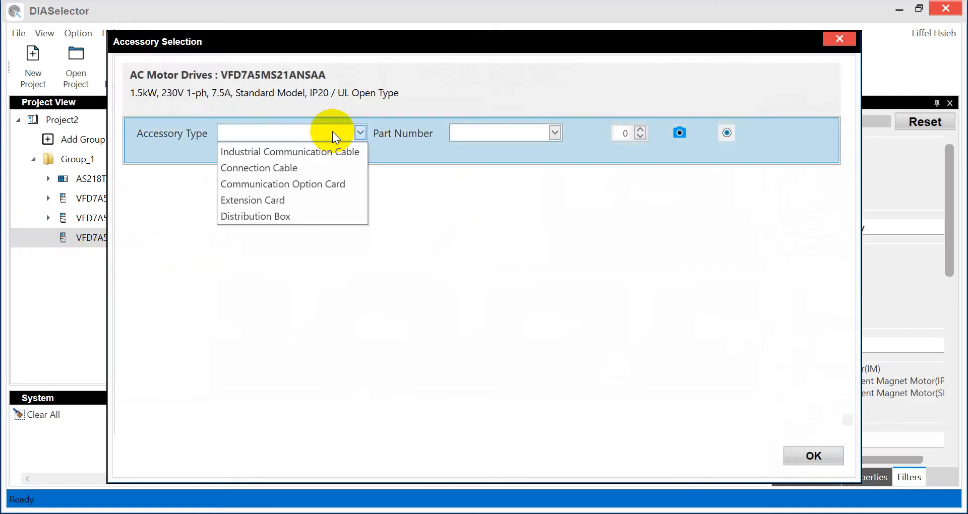
pyautogui.click(296, 185)
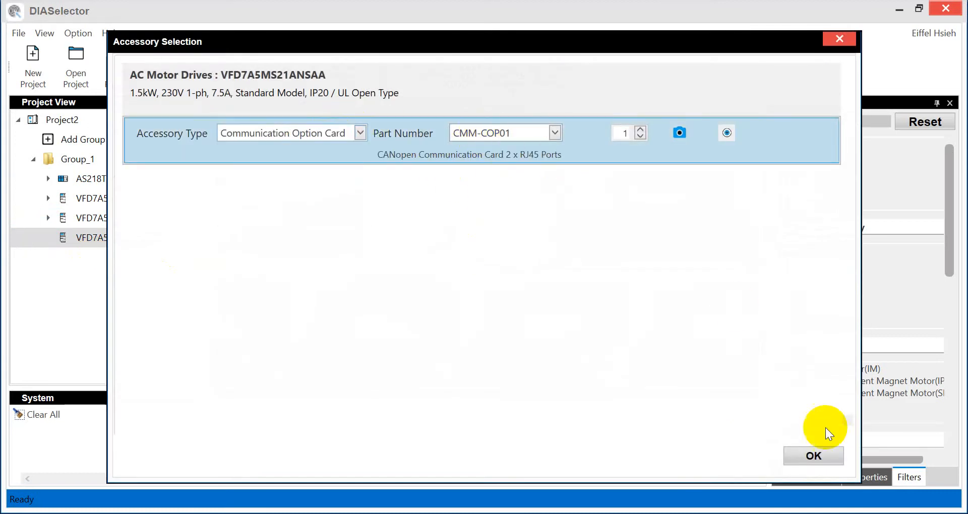
pyautogui.click(814, 456)
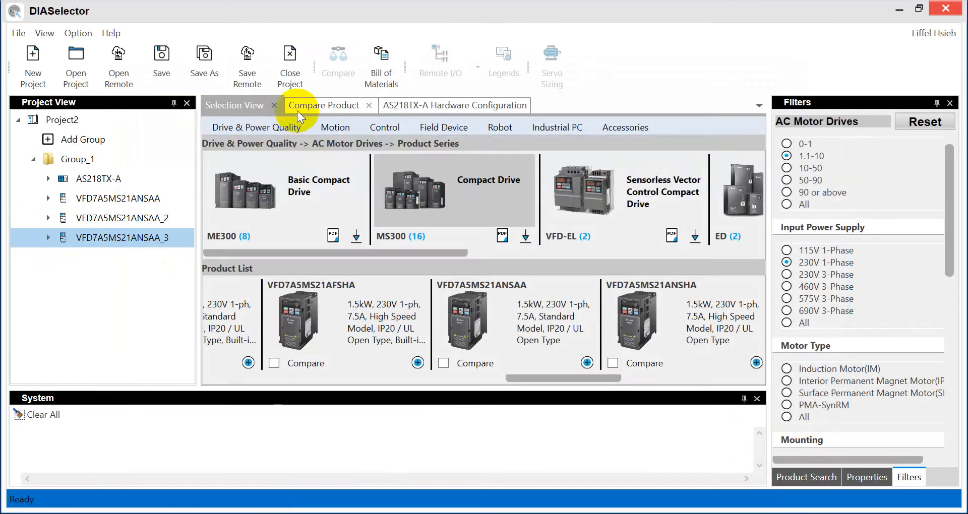
# Step: List the AC servo drives among the motion products and show the ASDA-A3 High End Servo System models
pyautogui.click(328, 126)
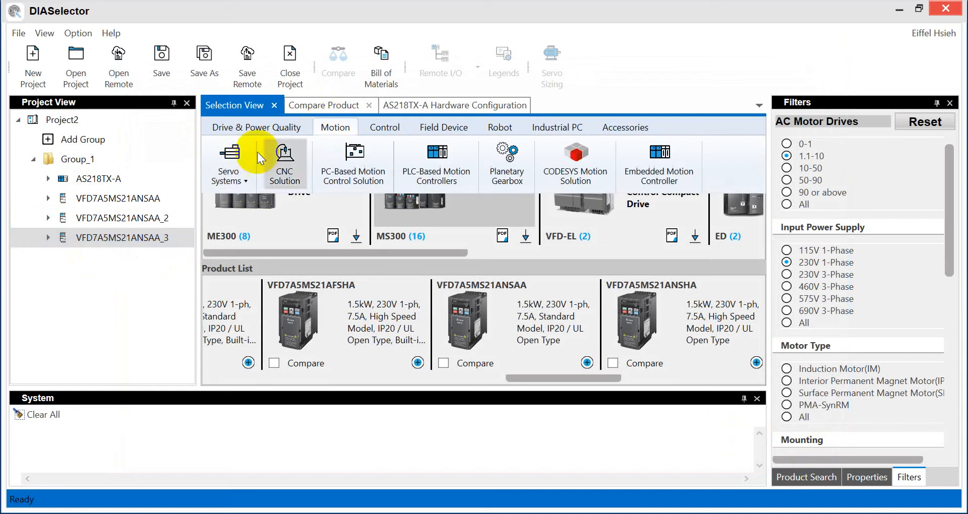
pyautogui.click(233, 177)
pyautogui.click(237, 196)
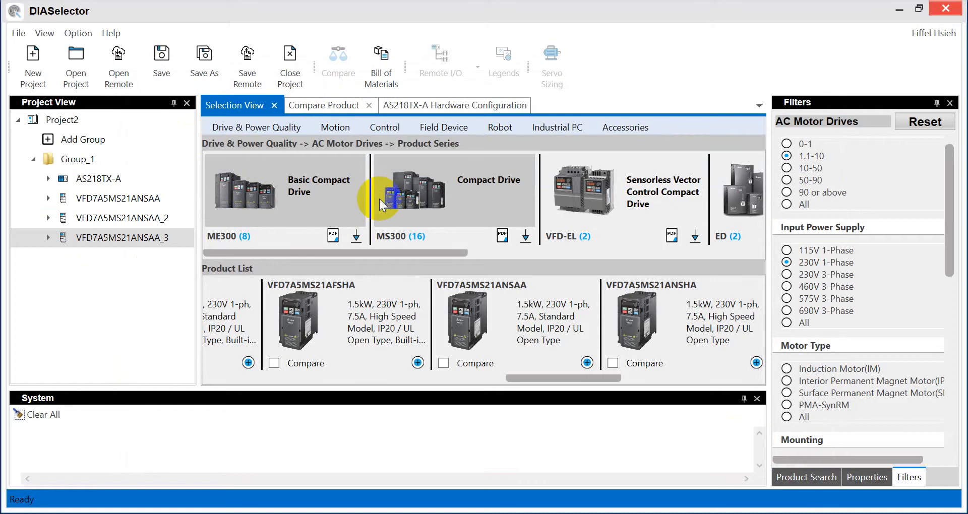
pyautogui.click(335, 127)
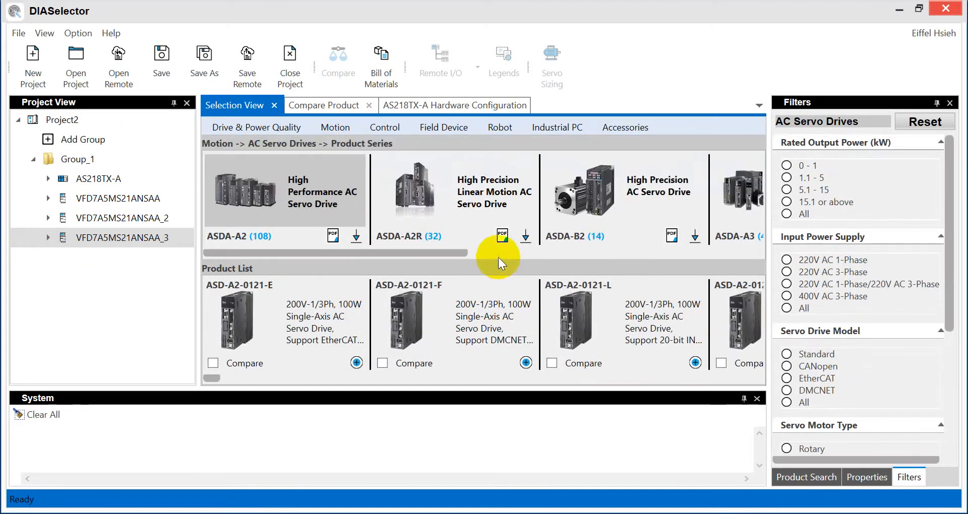
pyautogui.moveTo(436, 253); pyautogui.dragTo(558, 262)
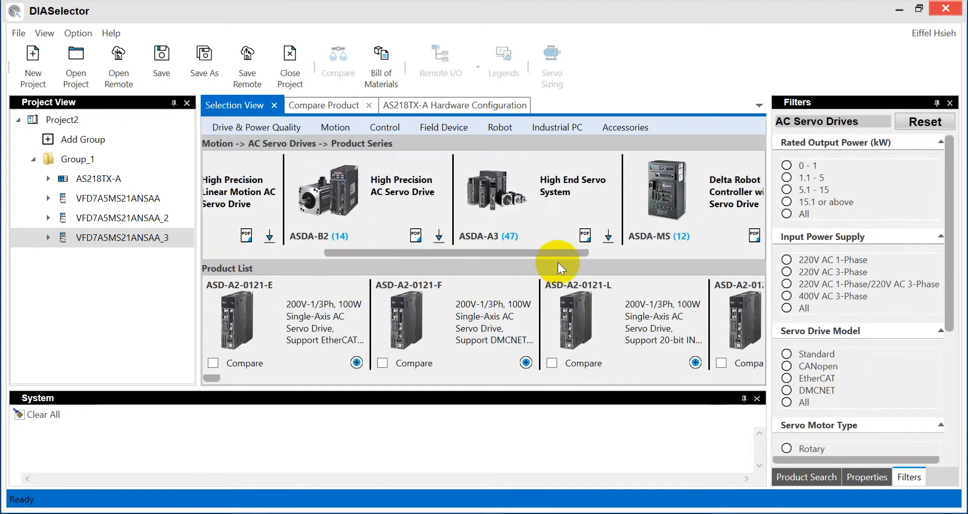
pyautogui.click(536, 208)
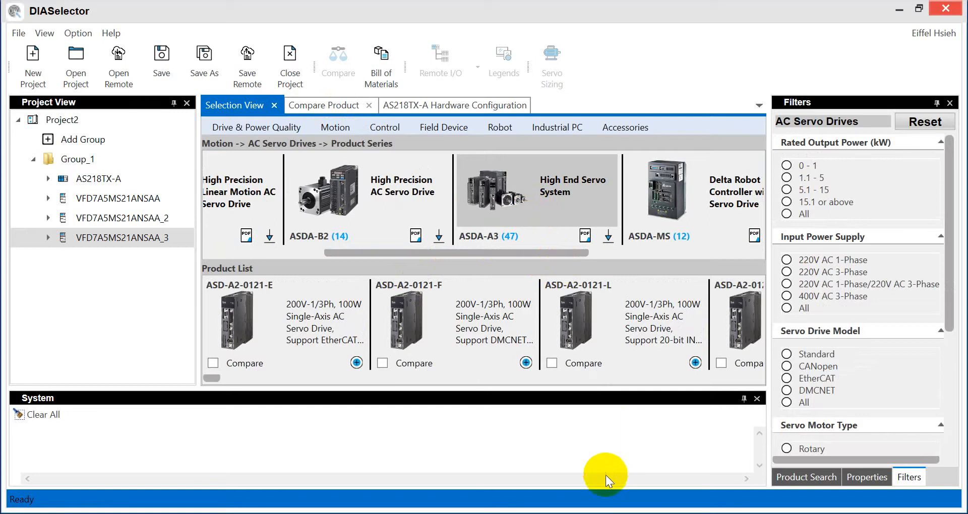
# Step: Filter the servo drives to 0 - 1 kW rated output, 220V AC 1-Phase/220V AC 3-Phase supply and the CANopen model
pyautogui.click(787, 165)
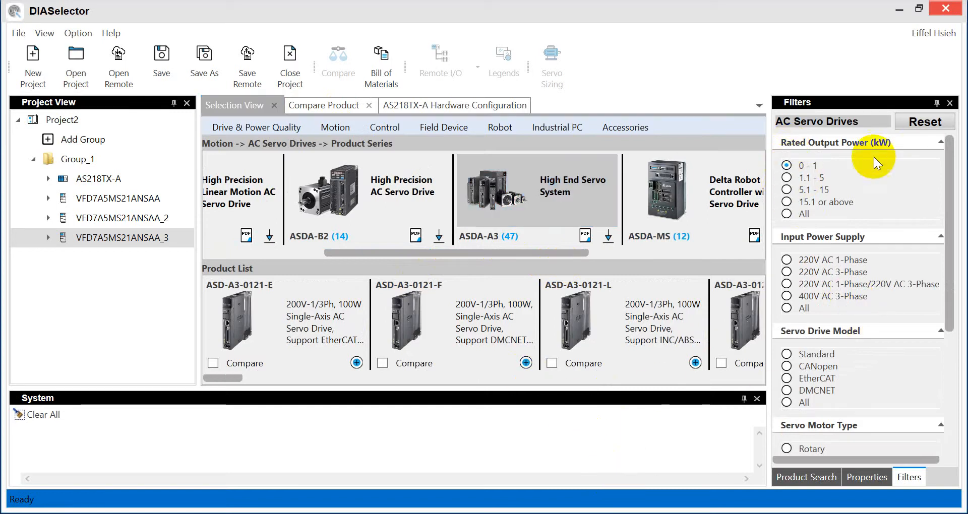
pyautogui.click(788, 260)
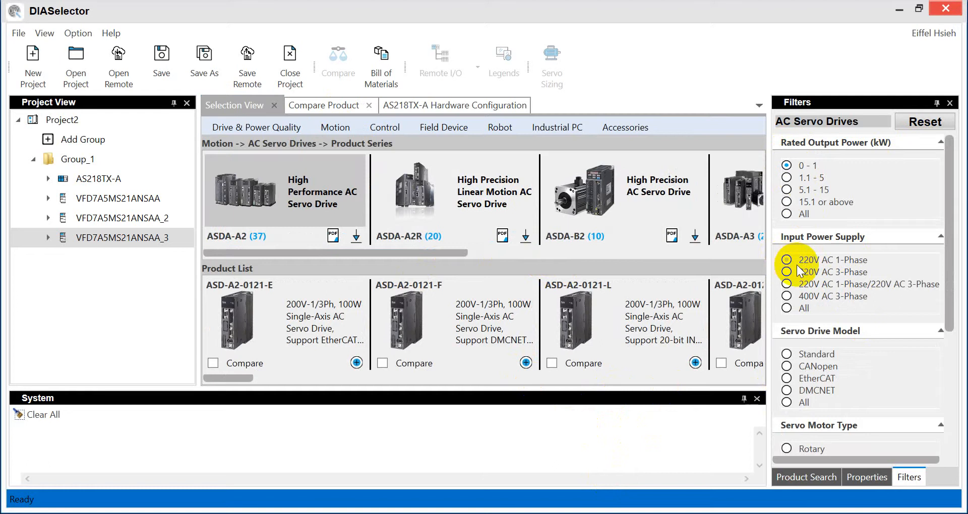
pyautogui.click(811, 367)
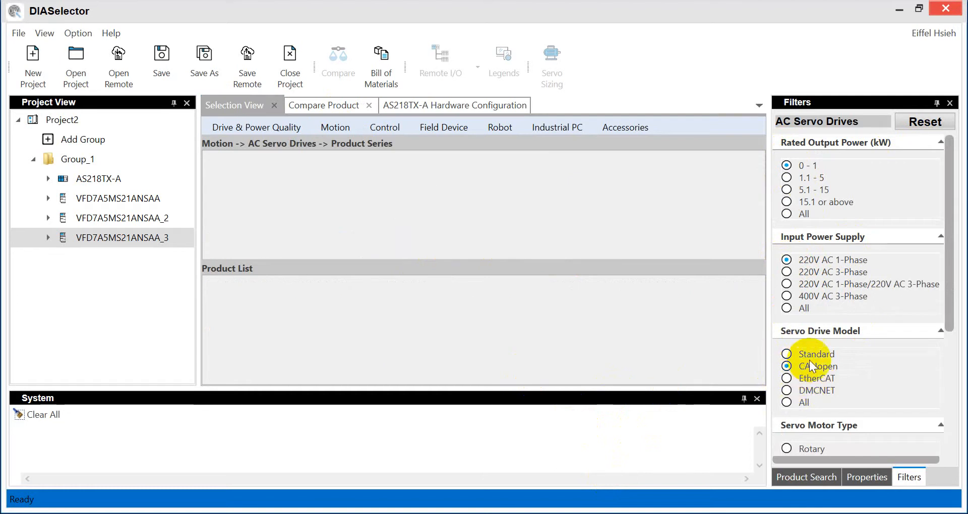
pyautogui.click(788, 285)
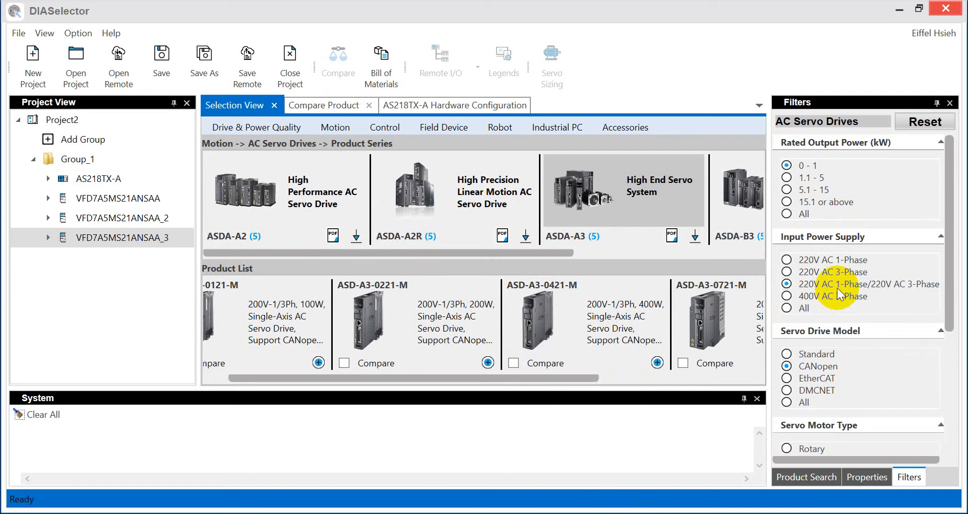
# Step: Add two ASD-A3-0421-M and one ASD-A3-0721-M servo drives from the ASDA-A3 series to Group_1
pyautogui.click(657, 363)
pyautogui.click(657, 364)
pyautogui.moveTo(543, 377); pyautogui.dragTo(628, 376)
pyautogui.click(699, 364)
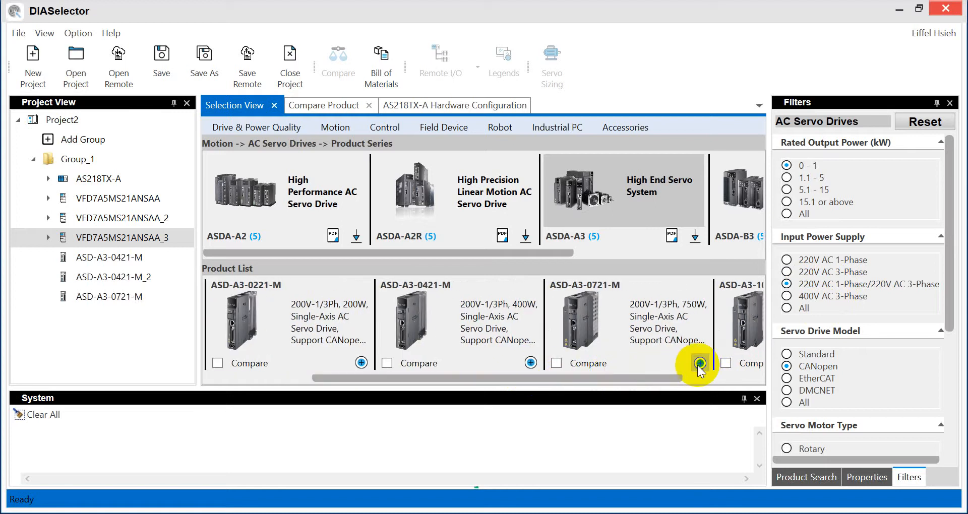
# Step: List the AC servo motor series among the motion products' servo systems
pyautogui.click(281, 131)
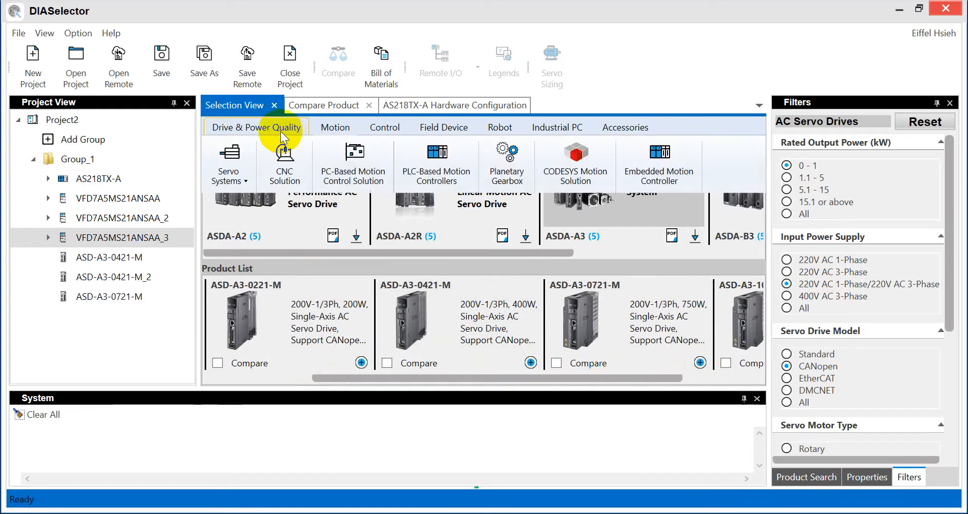
pyautogui.click(233, 180)
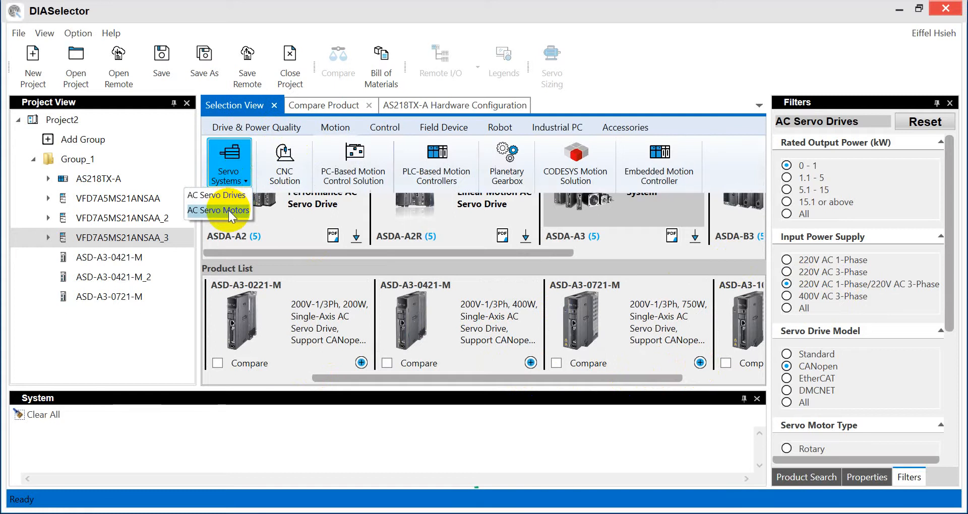
pyautogui.click(238, 198)
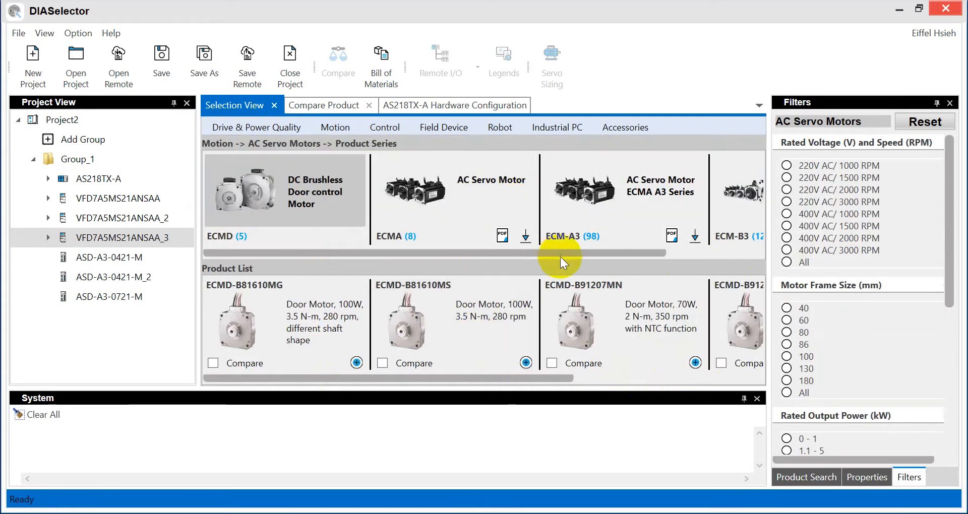
# Step: Show the motors of the AC Servo Motor ECM-A3 series in the product list
pyautogui.moveTo(561, 256); pyautogui.dragTo(605, 255)
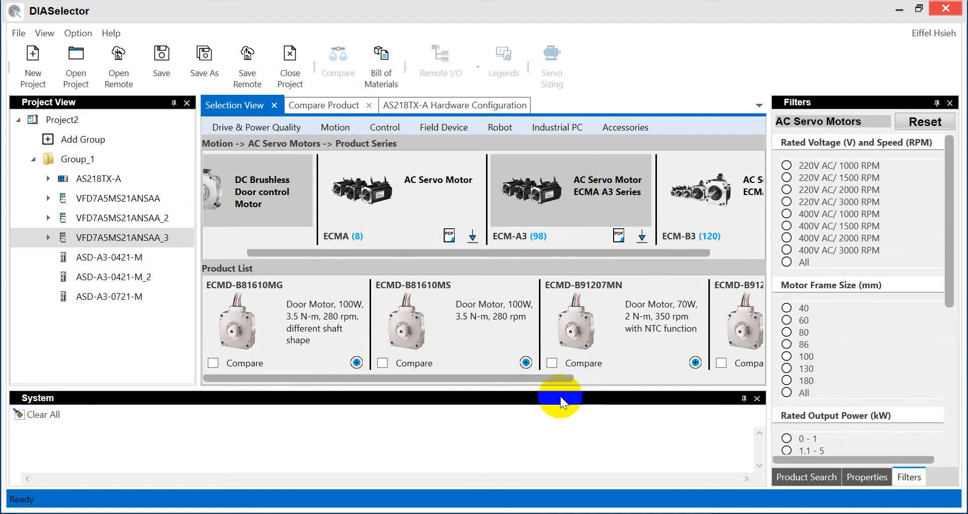
pyautogui.click(546, 216)
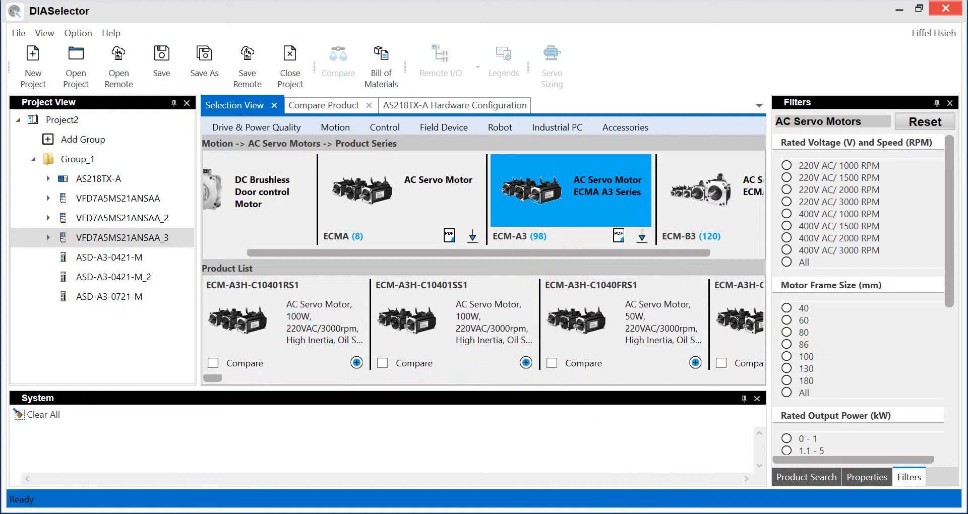
# Step: Add two ECM-A3L-C10602RS1 200W low-inertia servo motors to Group_1
pyautogui.moveTo(216, 378); pyautogui.dragTo(505, 381)
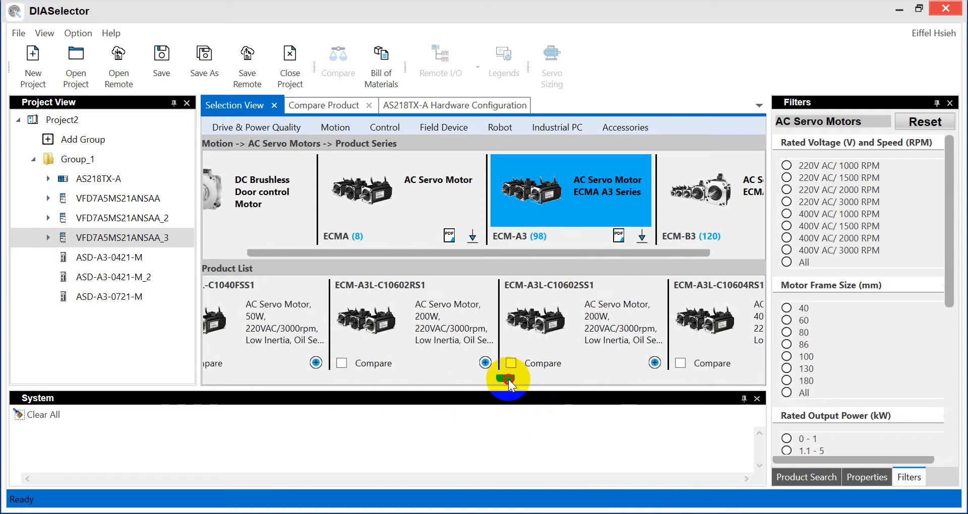
pyautogui.click(419, 326)
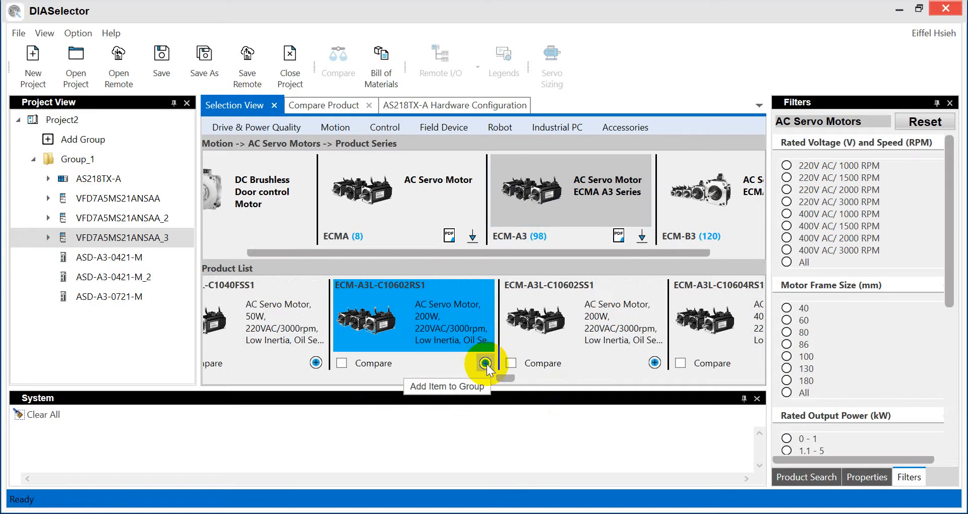
pyautogui.click(486, 363)
pyautogui.click(485, 363)
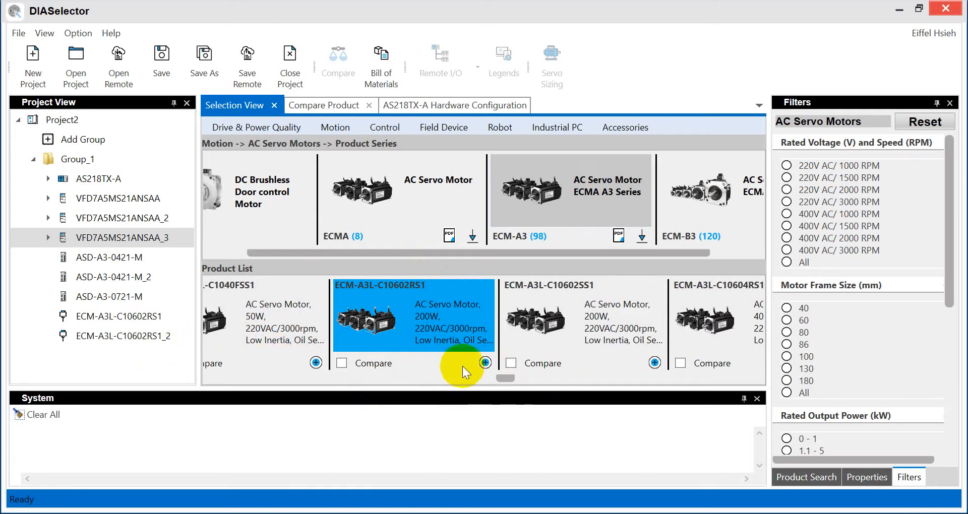
# Step: Delete both ECM-A3L-C10602RS1 motors from Group_1
pyautogui.click(107, 318)
pyautogui.rightClick(106, 321)
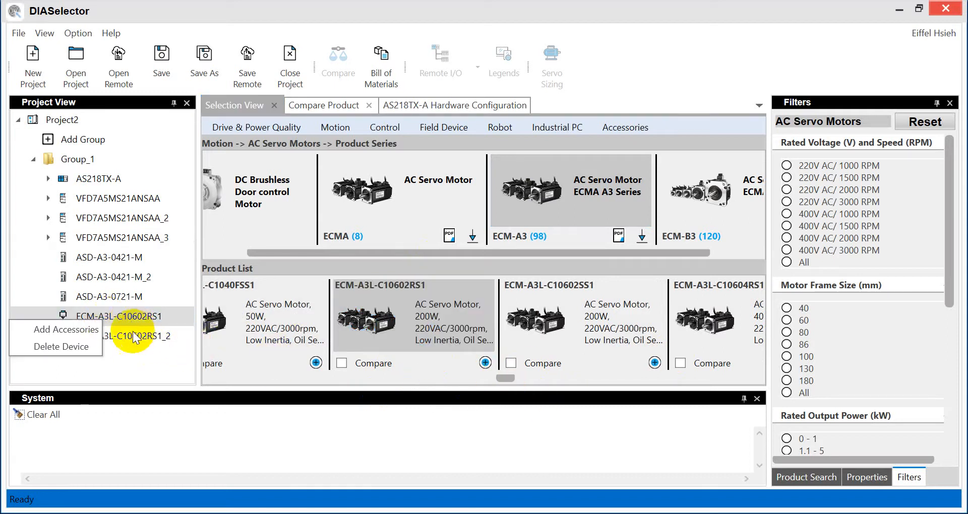
pyautogui.click(89, 345)
pyautogui.click(445, 289)
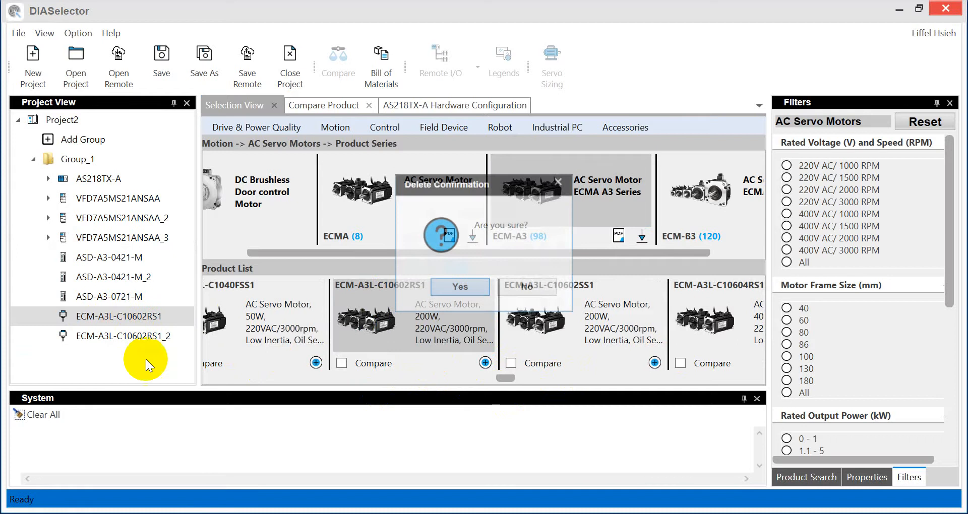
pyautogui.click(132, 313)
pyautogui.rightClick(133, 313)
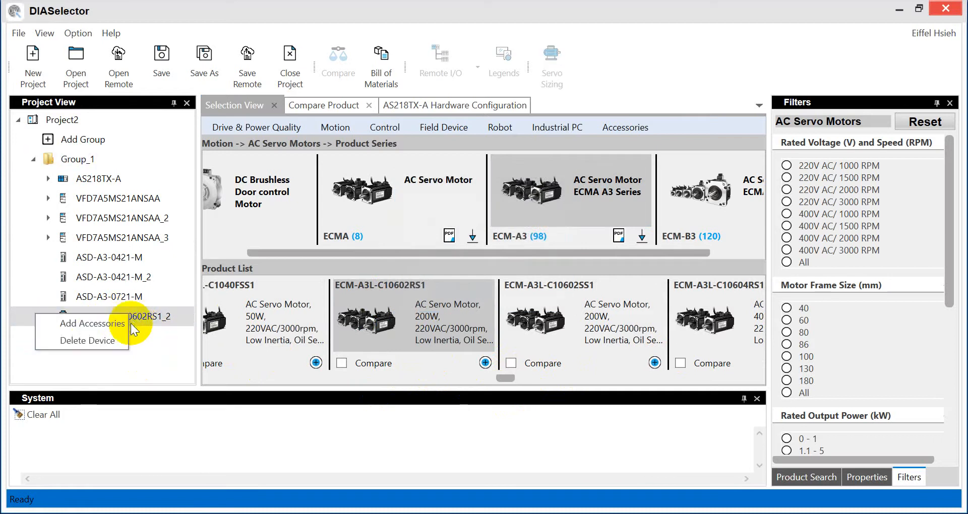
pyautogui.click(92, 340)
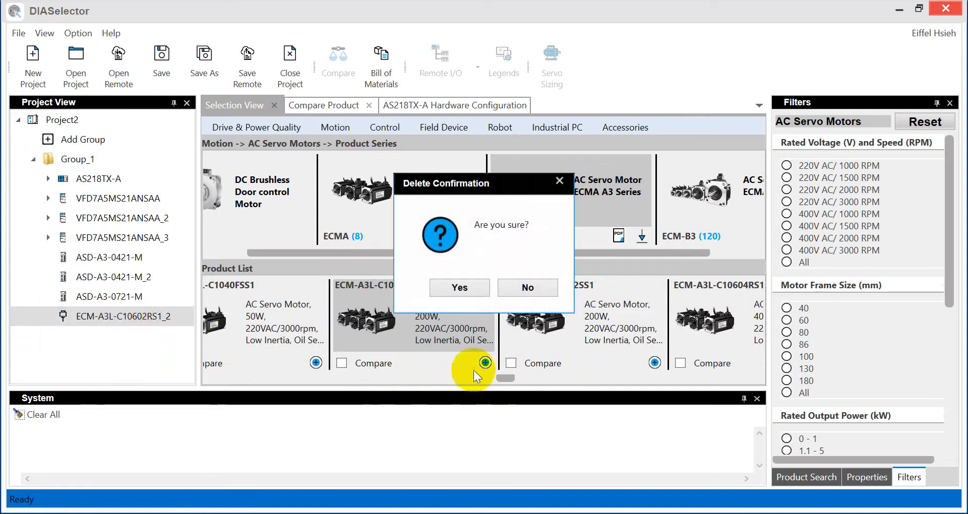
pyautogui.click(467, 293)
# Step: Add two ECM-A3L-C20604RS1 400W and one ECM-A3L-C20807RS1 750W low-inertia servo motors to Group_1
pyautogui.moveTo(505, 379); pyautogui.dragTo(519, 379)
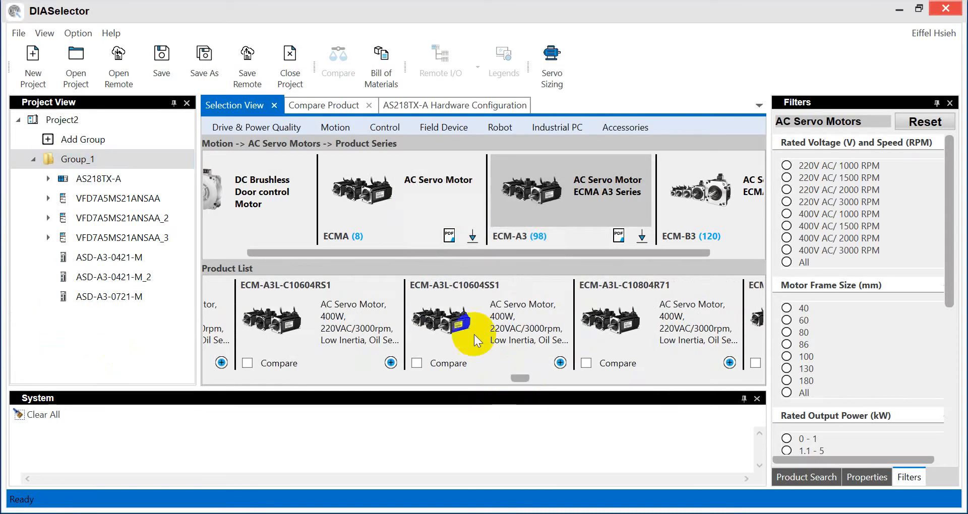
pyautogui.click(370, 313)
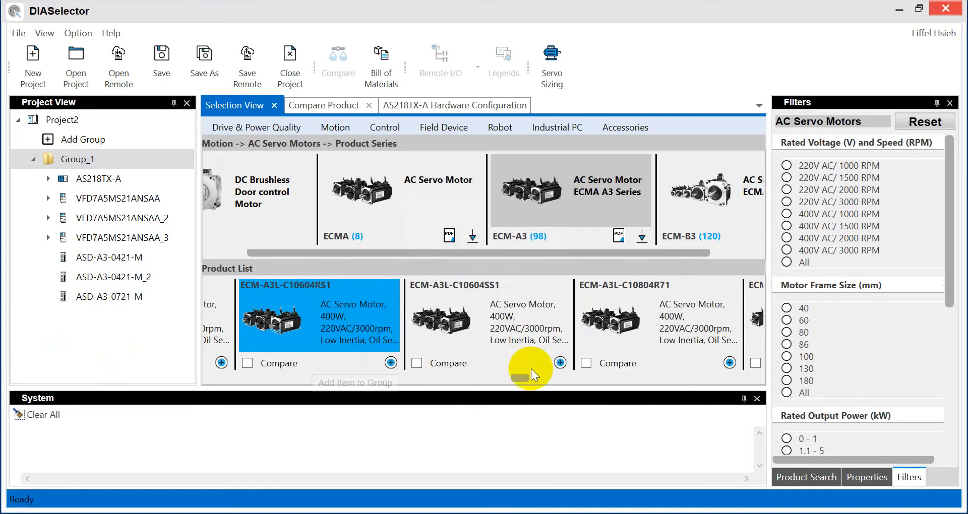
pyautogui.moveTo(516, 381); pyautogui.dragTo(580, 380)
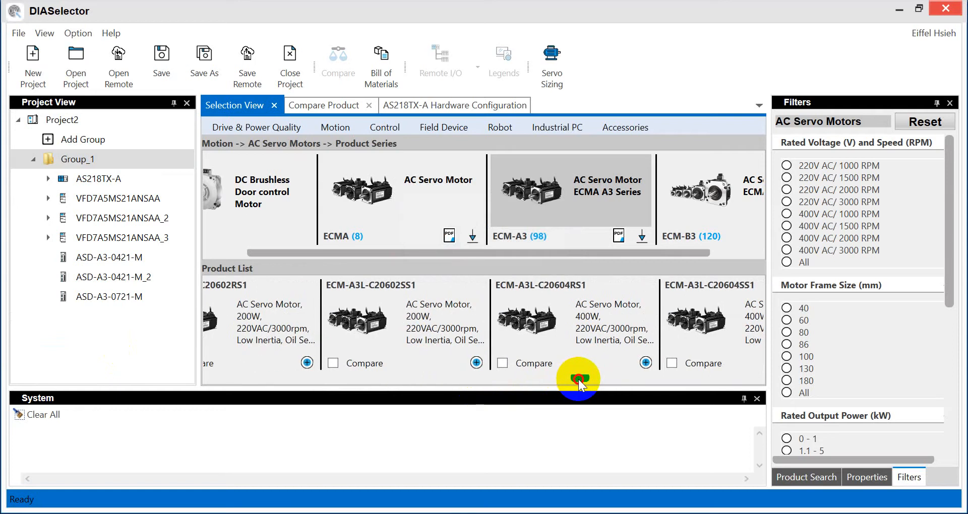
pyautogui.click(646, 363)
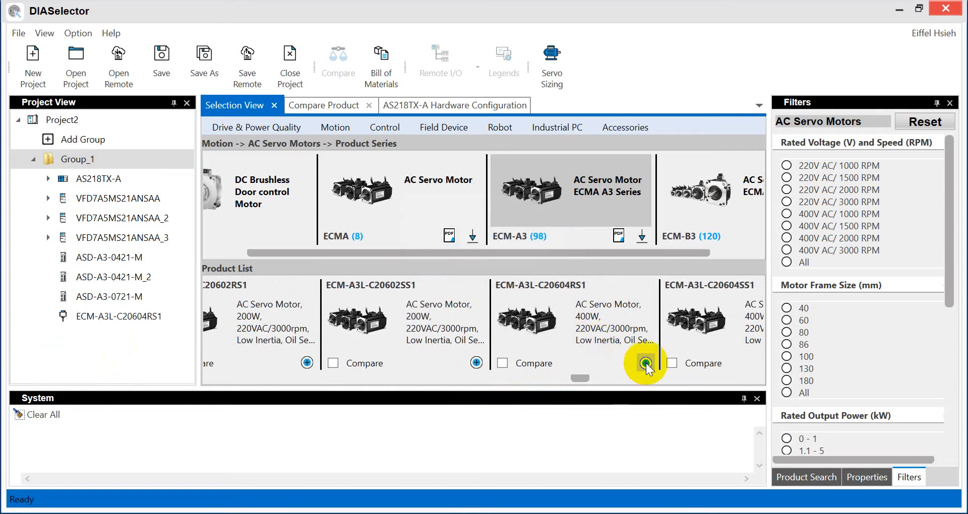
pyautogui.click(646, 363)
pyautogui.moveTo(573, 376); pyautogui.dragTo(606, 376)
pyautogui.click(575, 362)
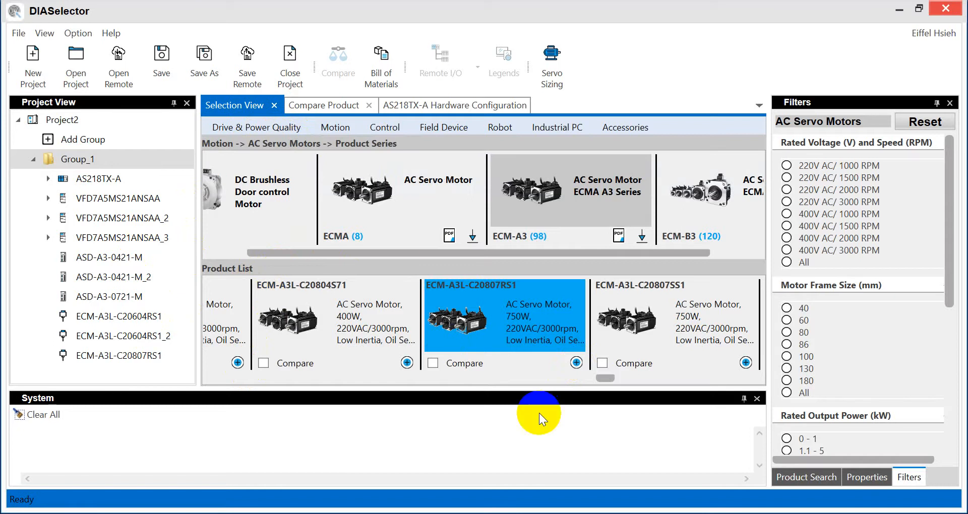
# Step: List the servo systems accessories and show those of the ASDA-A3 servo drive series
pyautogui.moveTo(625, 128)
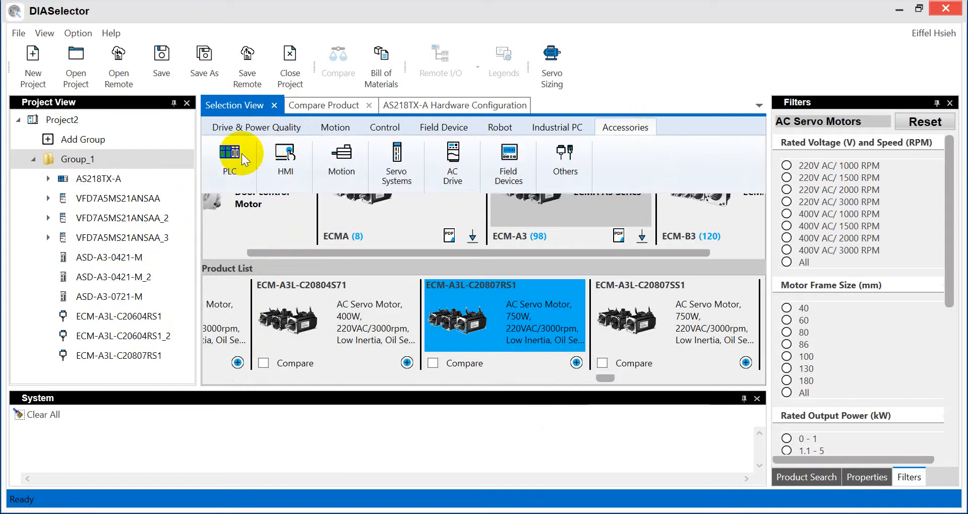
pyautogui.click(406, 180)
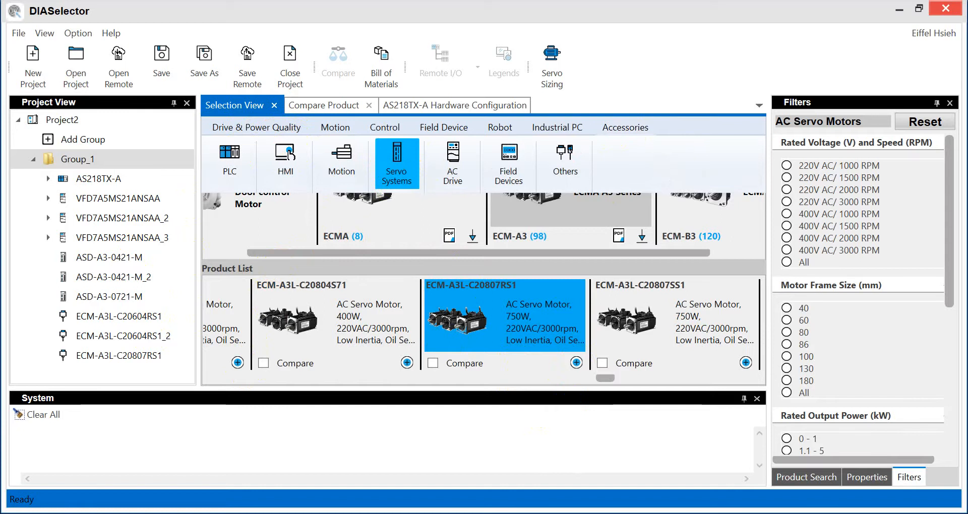
pyautogui.moveTo(361, 253); pyautogui.dragTo(538, 262)
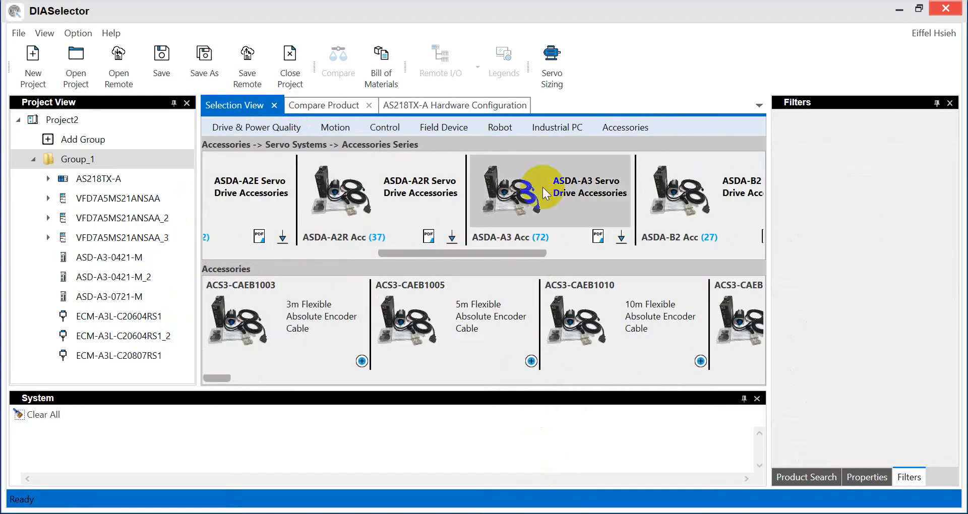
pyautogui.click(547, 201)
pyautogui.click(547, 201)
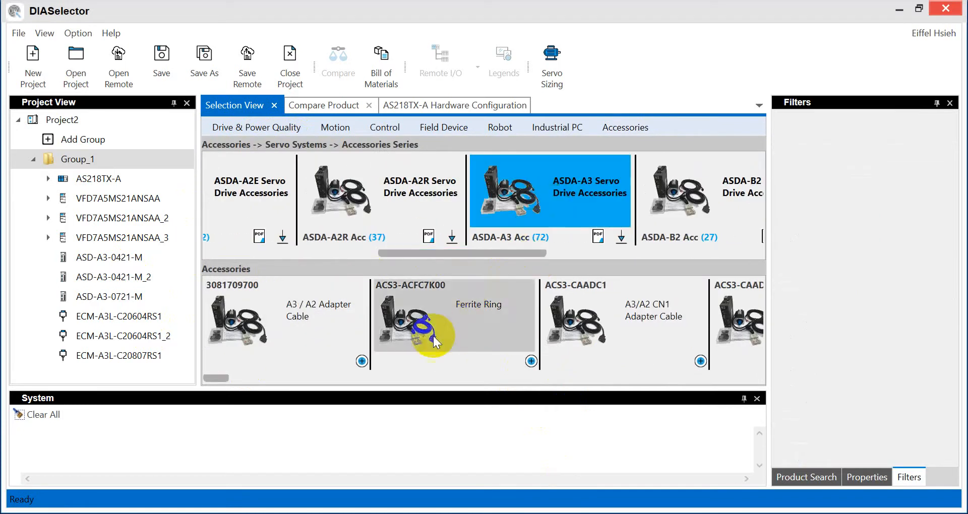
# Step: Add three ACS3-CAPF1105 5m flexible power cables without brake cable for 200V drives to Group_1
pyautogui.moveTo(227, 378); pyautogui.dragTo(422, 391)
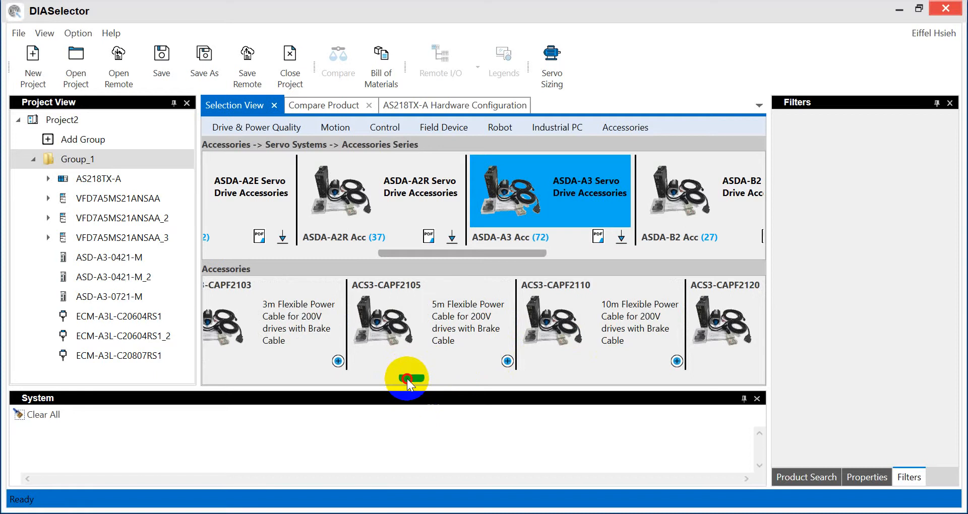
pyautogui.moveTo(406, 379); pyautogui.dragTo(379, 382)
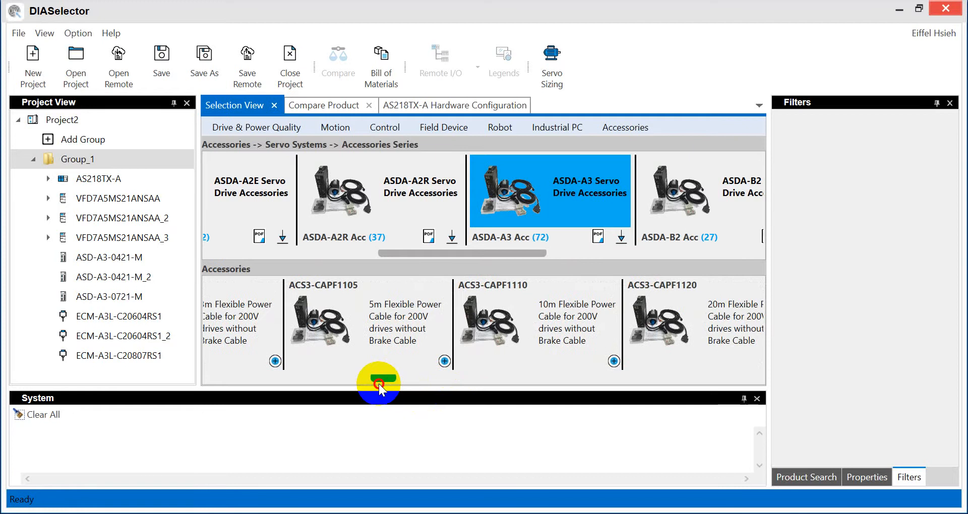
pyautogui.click(377, 338)
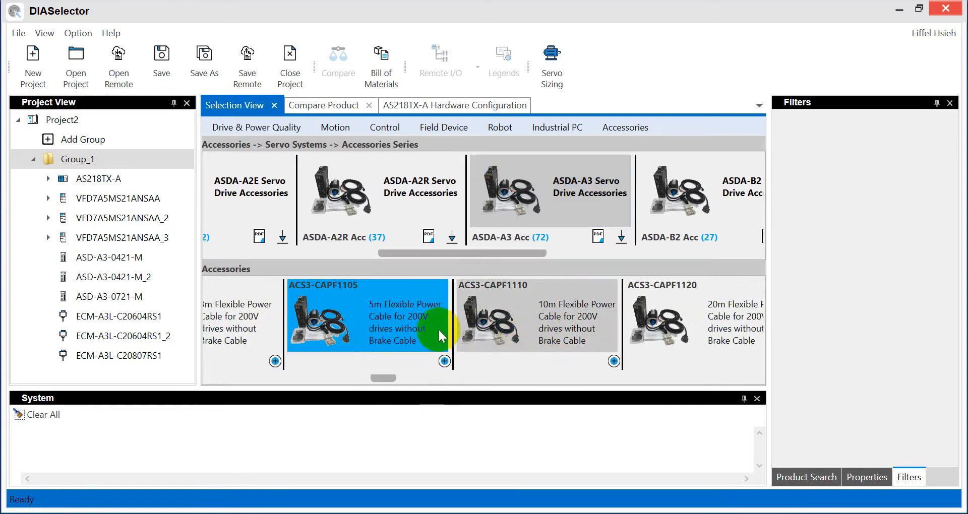
pyautogui.click(444, 362)
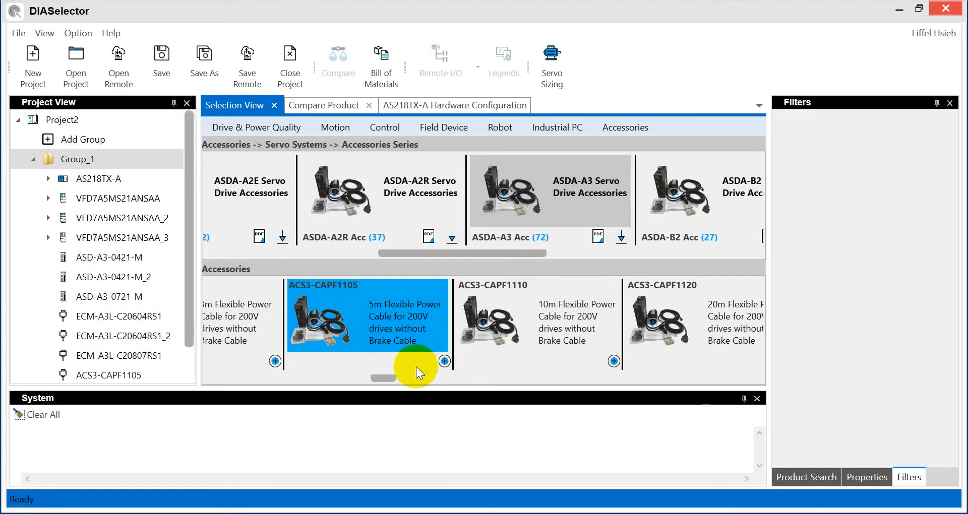
# Step: Add three ACS3-CAEF1005 5m flexible incremental encoder cables to Group_1
pyautogui.moveTo(390, 376); pyautogui.dragTo(264, 399)
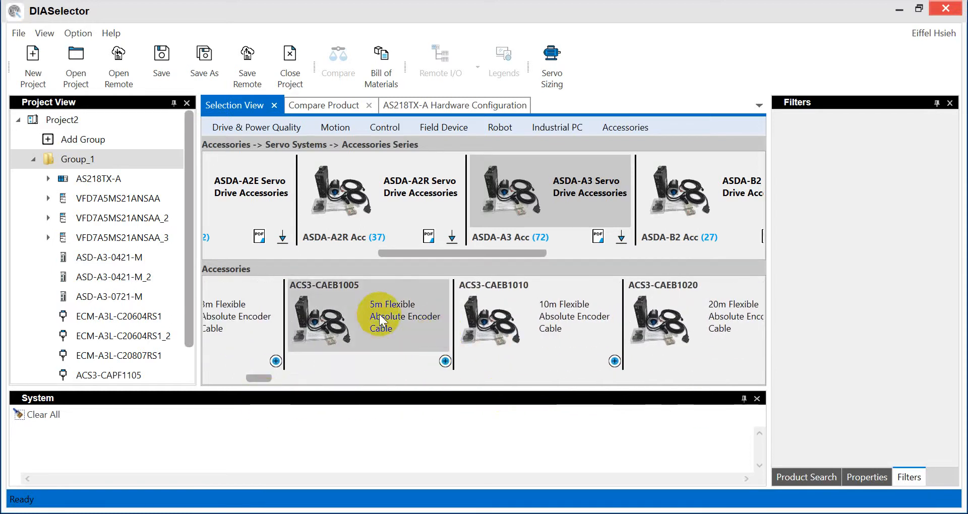
pyautogui.moveTo(259, 377); pyautogui.dragTo(306, 380)
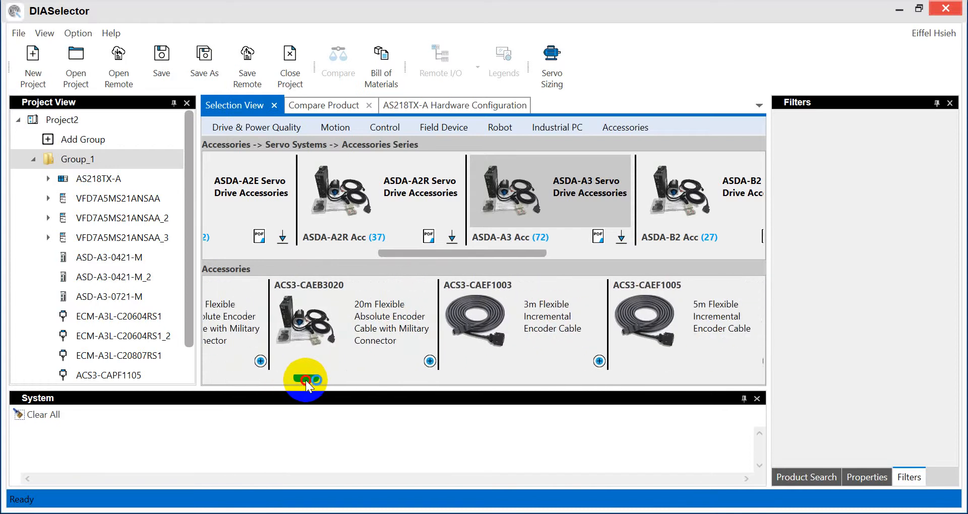
pyautogui.click(712, 330)
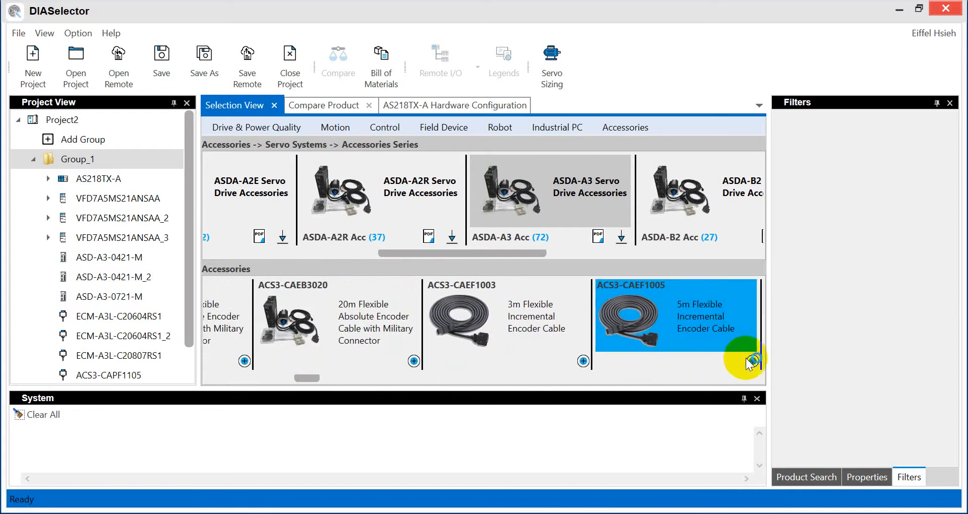
pyautogui.click(753, 362)
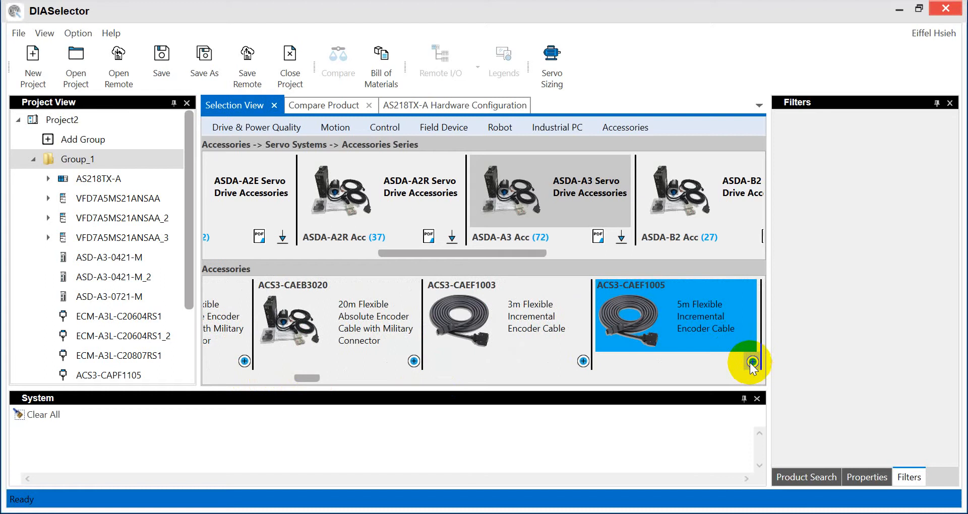
pyautogui.moveTo(193, 289); pyautogui.dragTo(186, 379)
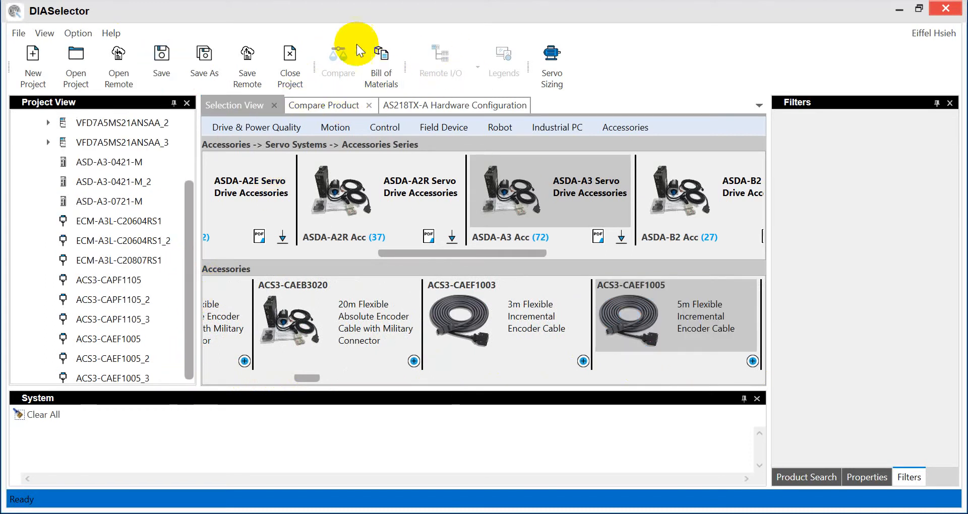
# Step: Generate the project's bill of materials and save it to the Desktop as the Word document BOMFile1
pyautogui.click(392, 63)
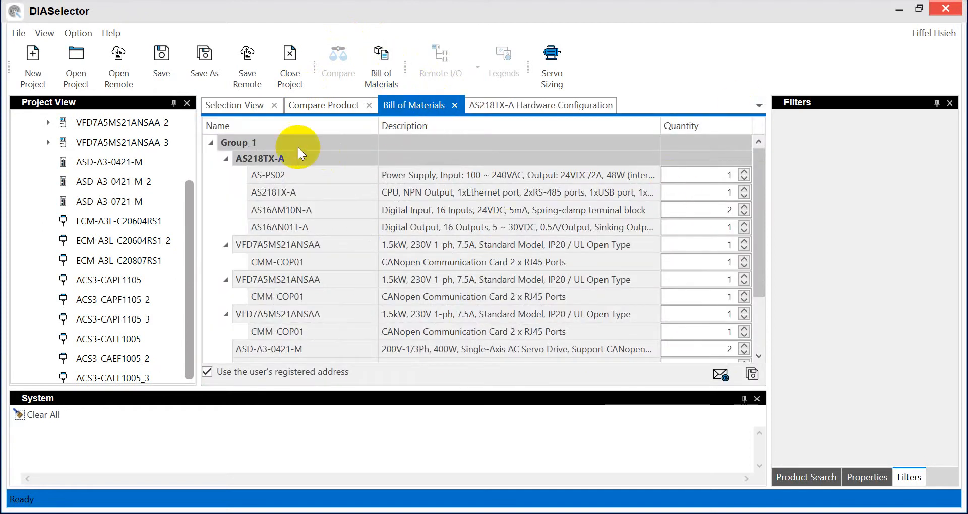
pyautogui.moveTo(759, 222); pyautogui.dragTo(771, 367)
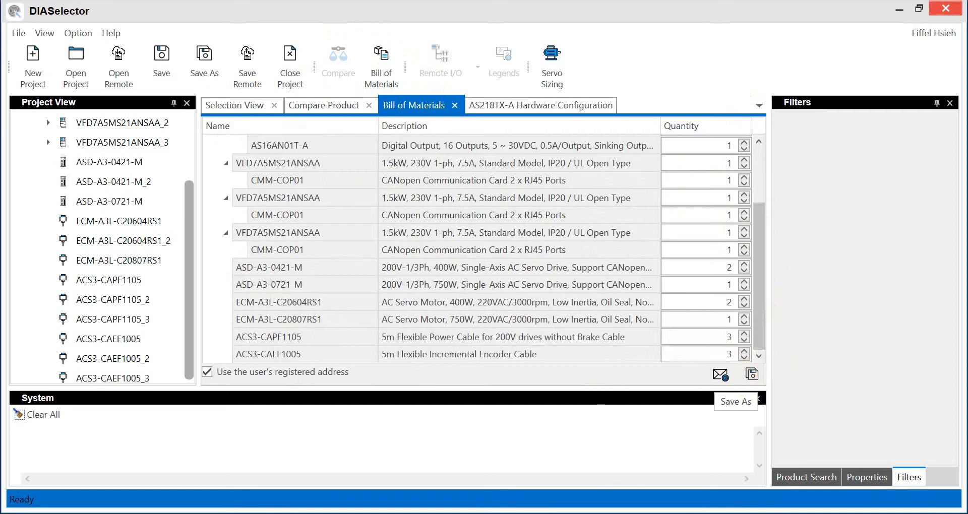
pyautogui.click(752, 374)
pyautogui.click(60, 125)
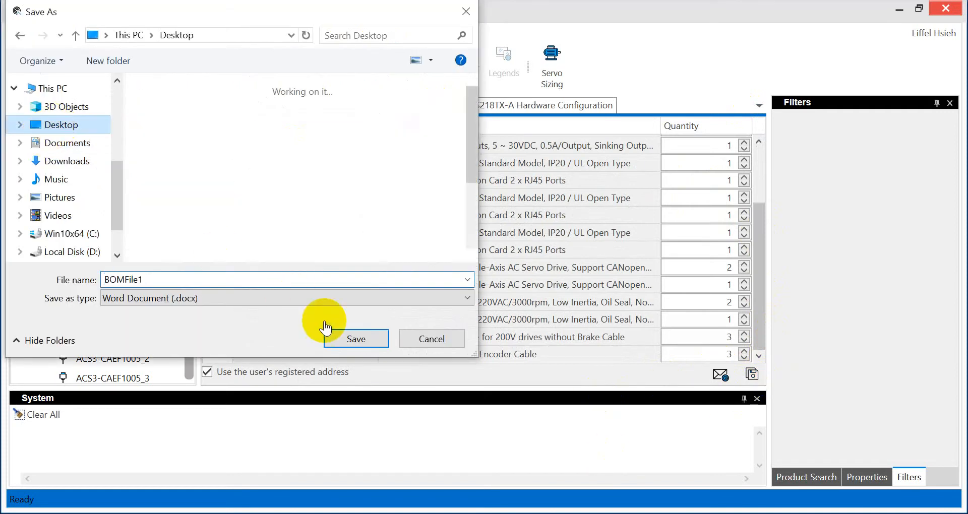
pyautogui.click(353, 339)
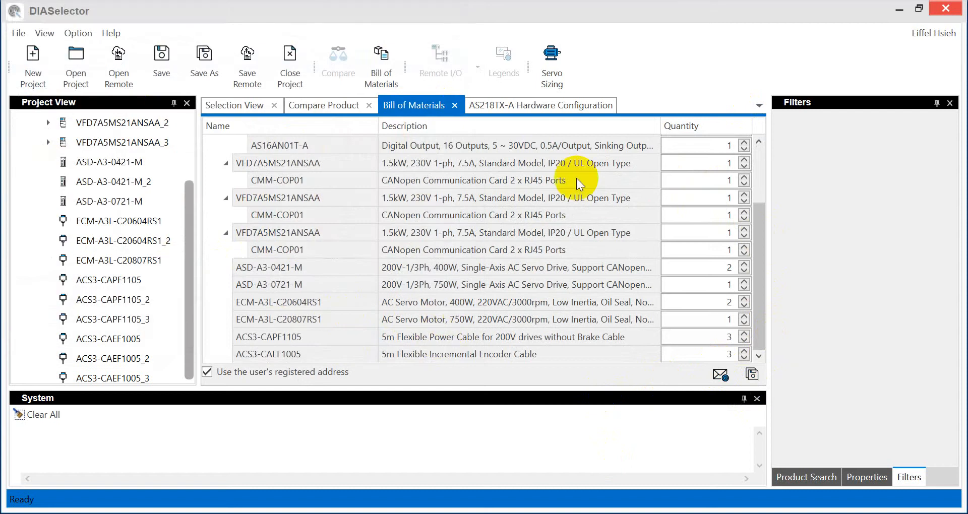
# Step: Show the hardware configuration of the AS218TX-A PLC
pyautogui.click(528, 106)
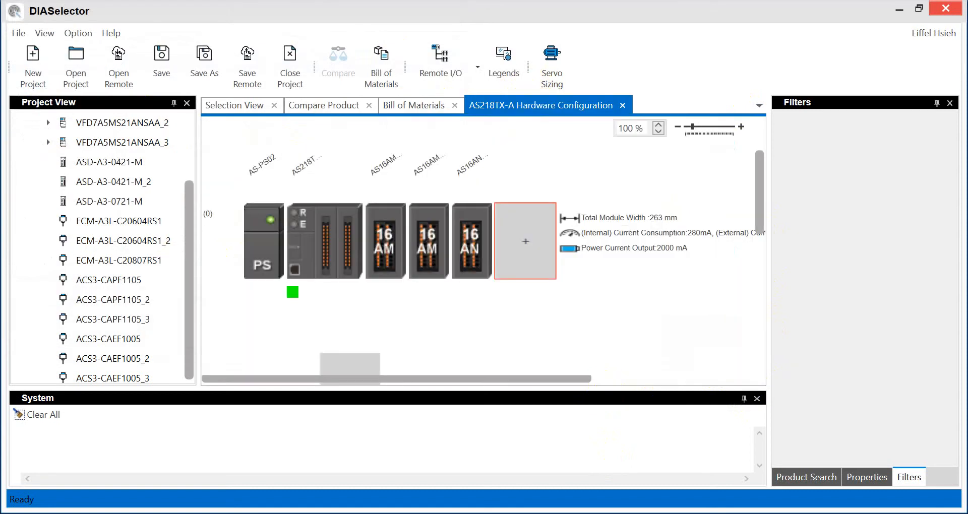